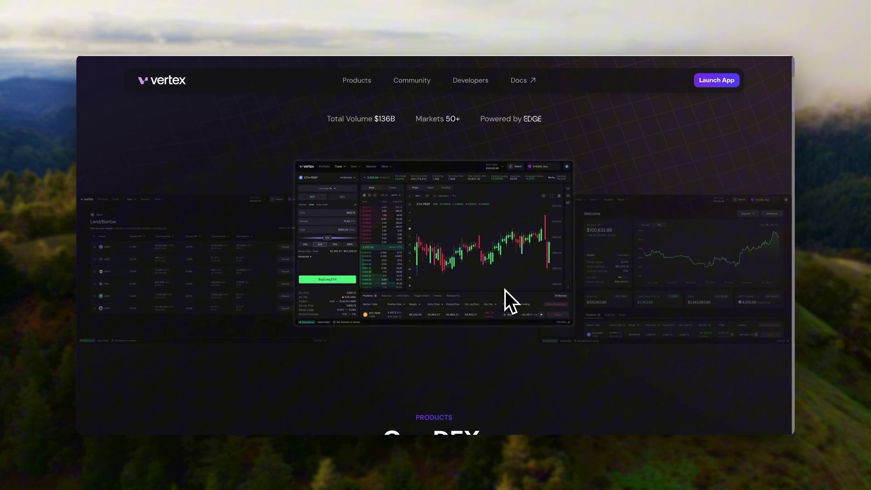
scroll(505, 290, "down", 8)
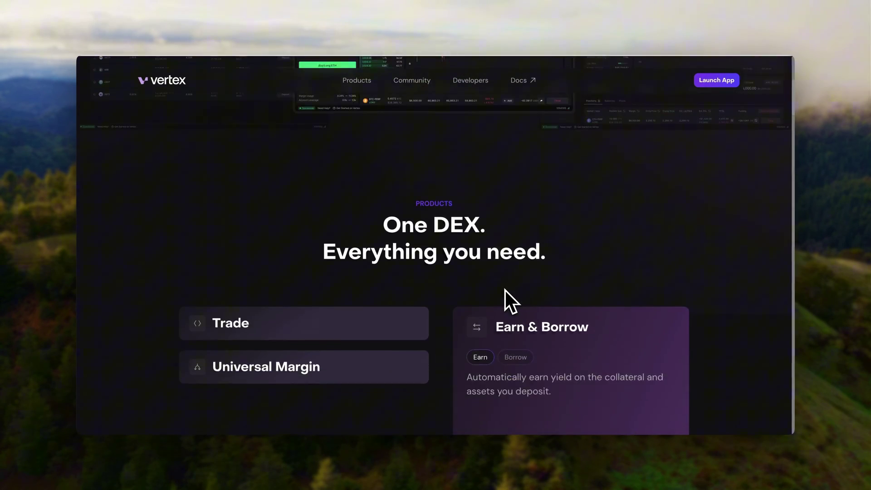
Step: Raise BTC-PERP leverage from 8x to 12x, confirm it, and show the supported networks
scroll(505, 290, "up", 1)
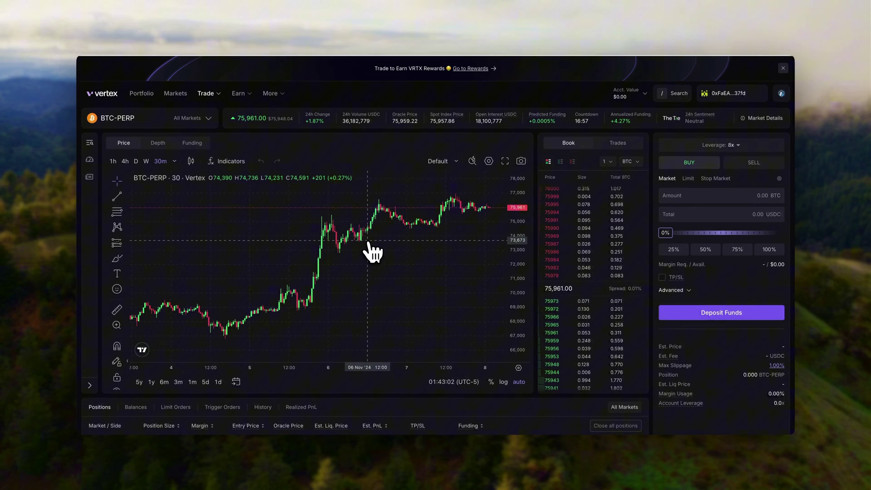
left_click(748, 146)
left_click_drag(417, 283, 446, 283)
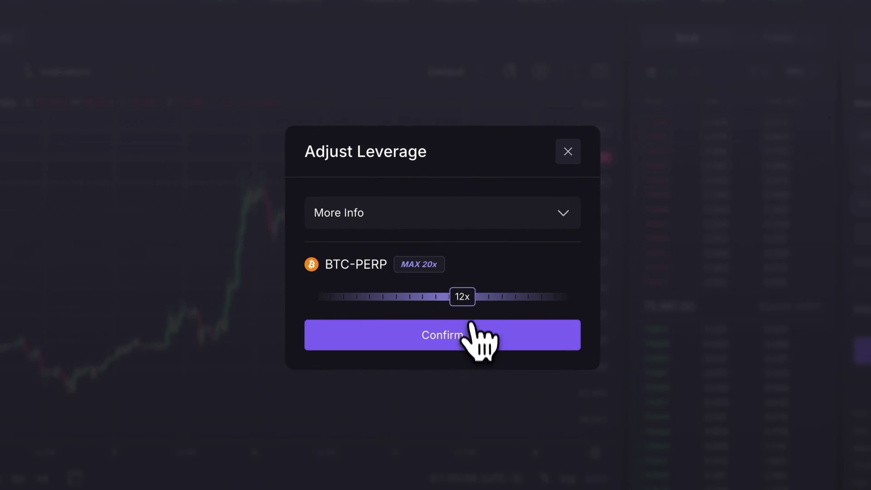
left_click(470, 327)
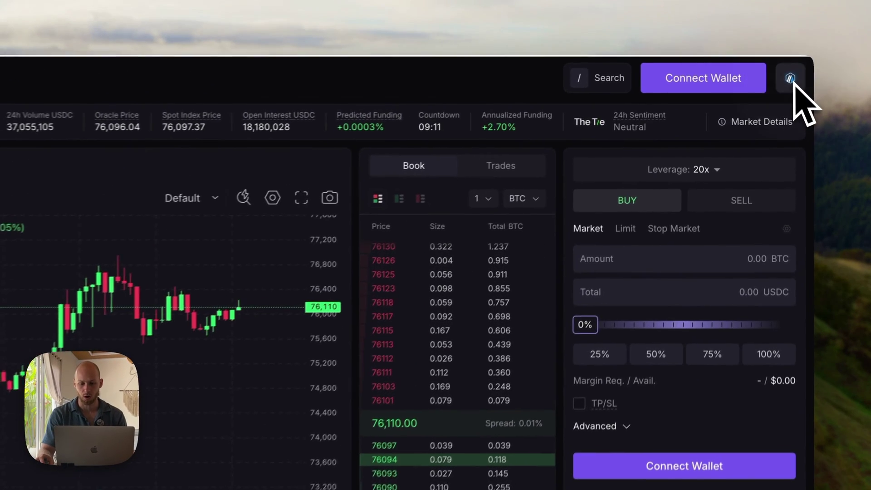
left_click(781, 68)
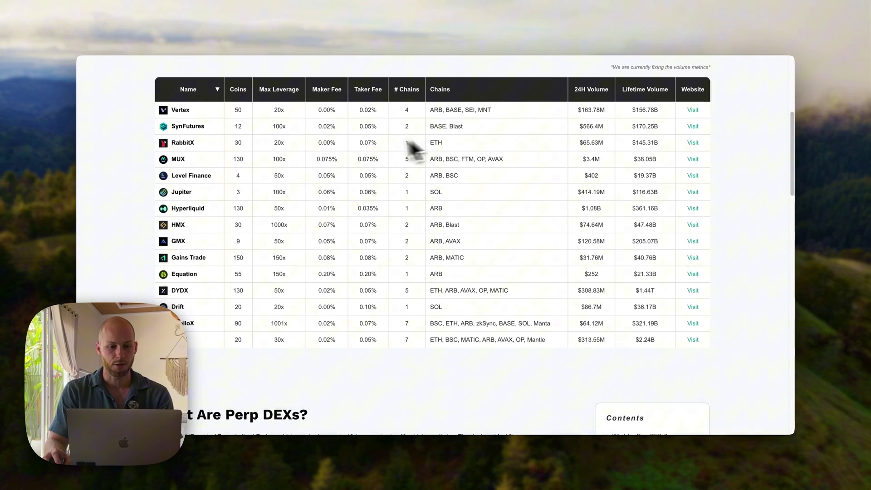
Step: Highlight the 'Compare Top Perp DEXs' heading and scroll down to the comparison table
scroll(232, 146, "up", 5)
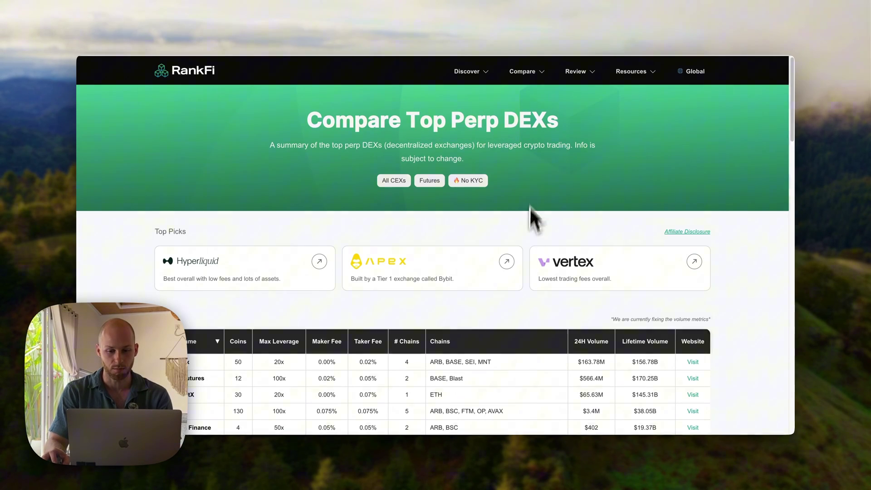
double_click(521, 117)
triple_click(521, 119)
scroll(541, 227, "down", 2)
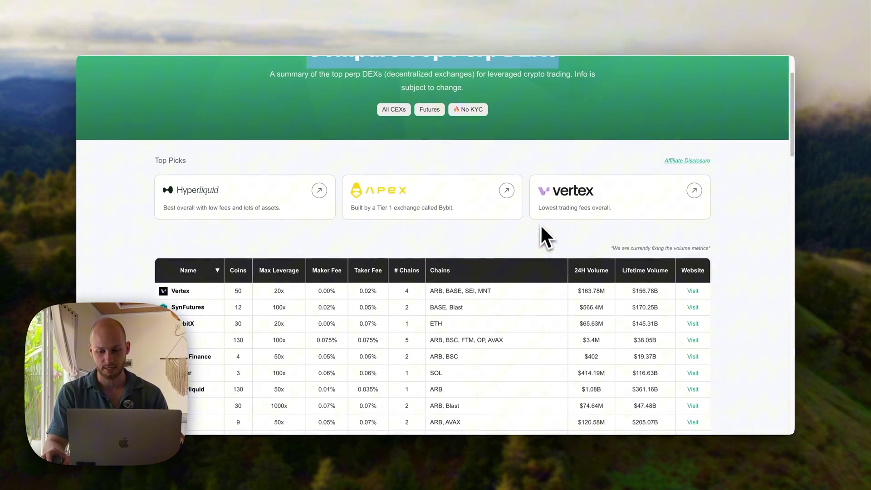
scroll(541, 226, "down", 5)
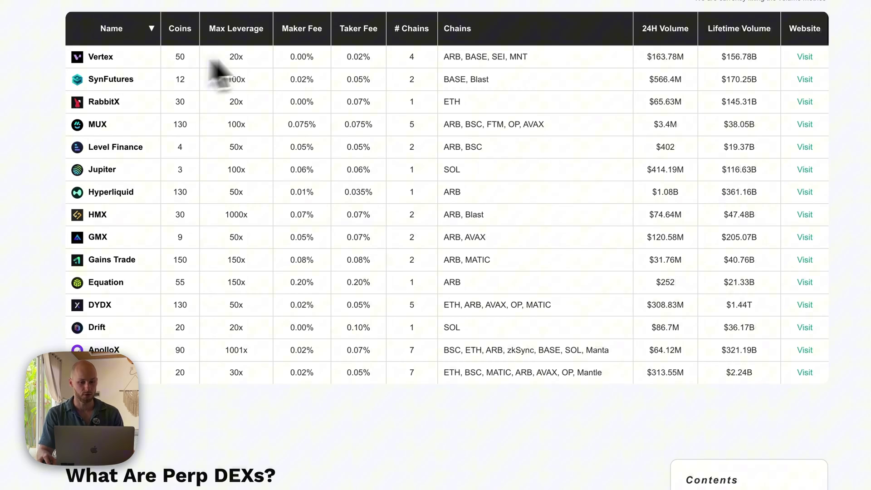
Step: Highlight Vertex's fees, volume, coins and leverage, then Hyperliquid's coins, leverage and fees
left_click_drag(289, 57, 368, 61)
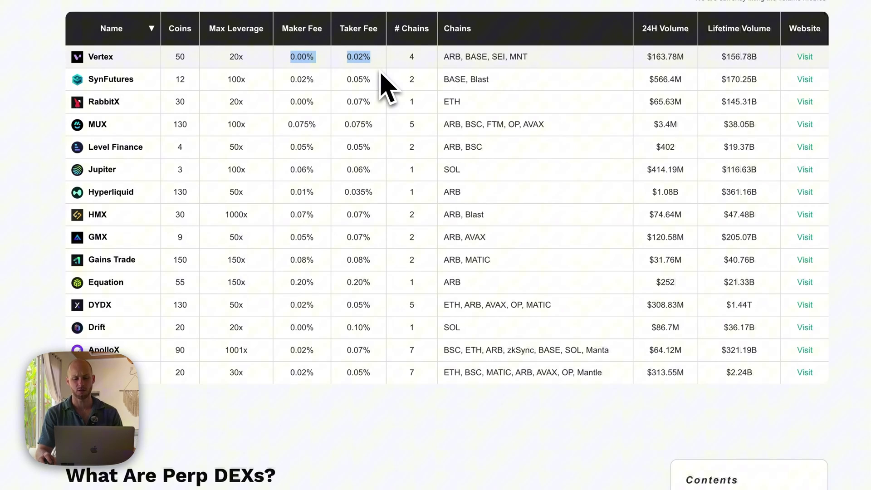
left_click_drag(647, 57, 802, 60)
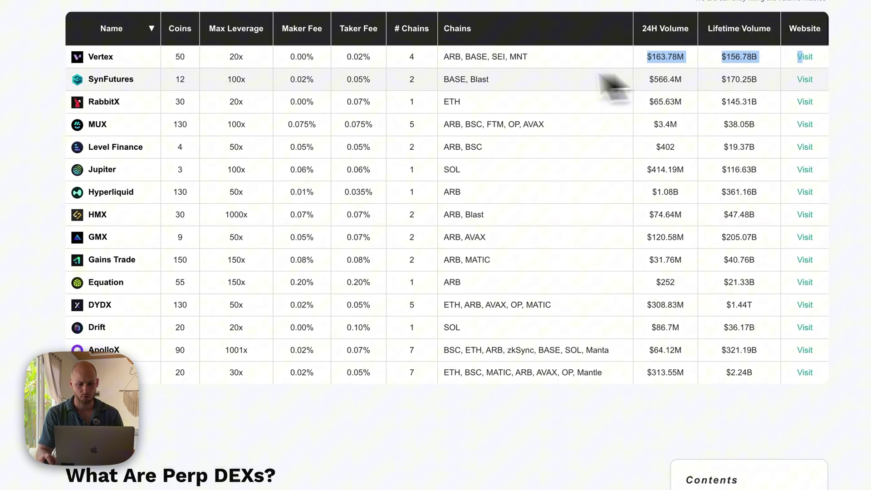
left_click(181, 58)
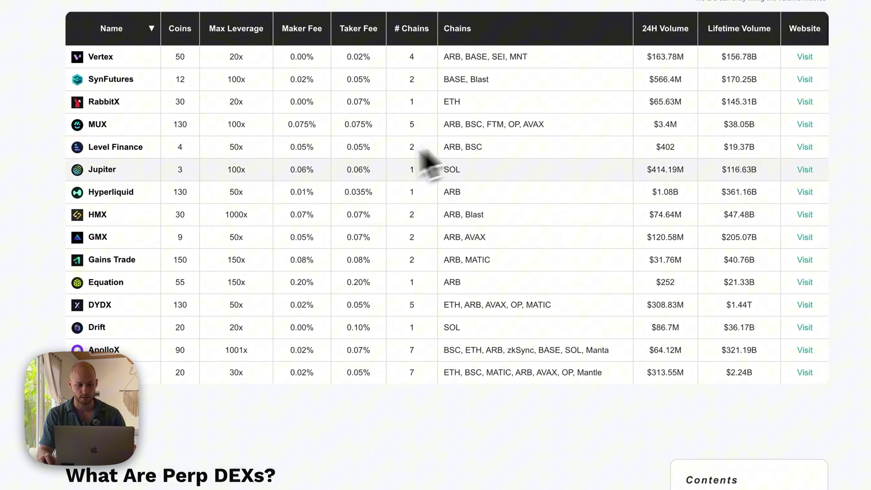
left_click_drag(180, 57, 486, 63)
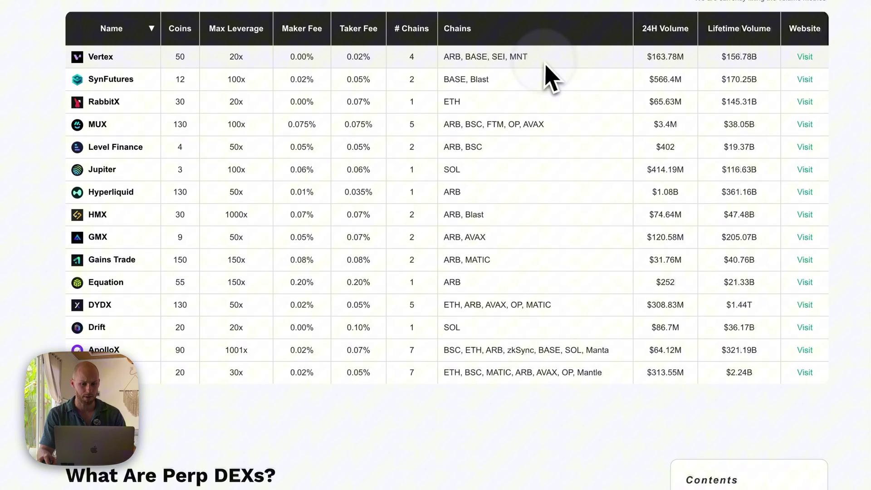
left_click(552, 80)
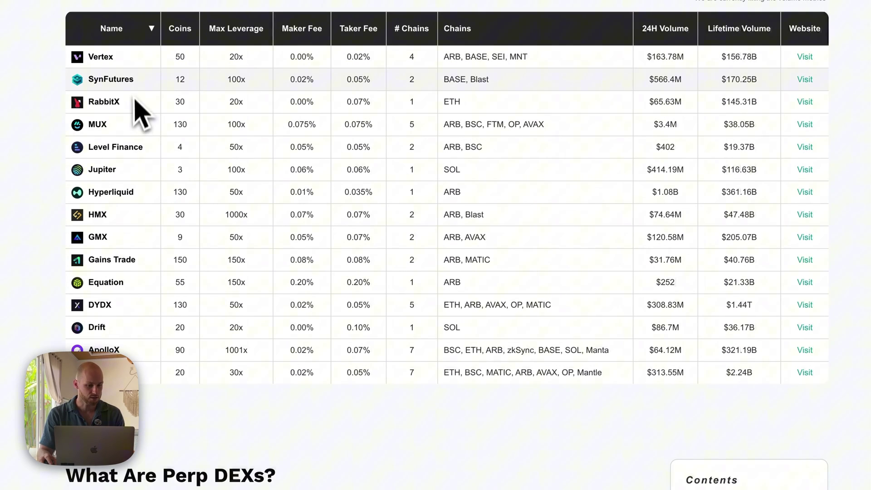
left_click_drag(173, 191, 378, 203)
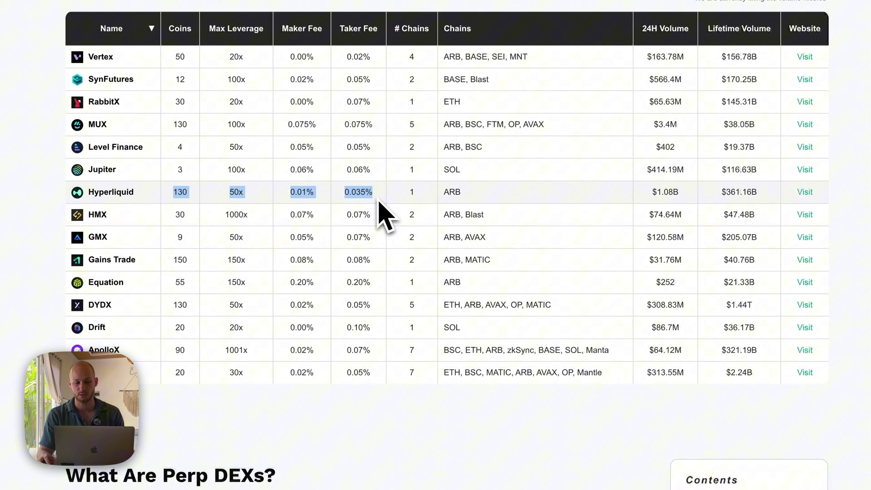
left_click(379, 203)
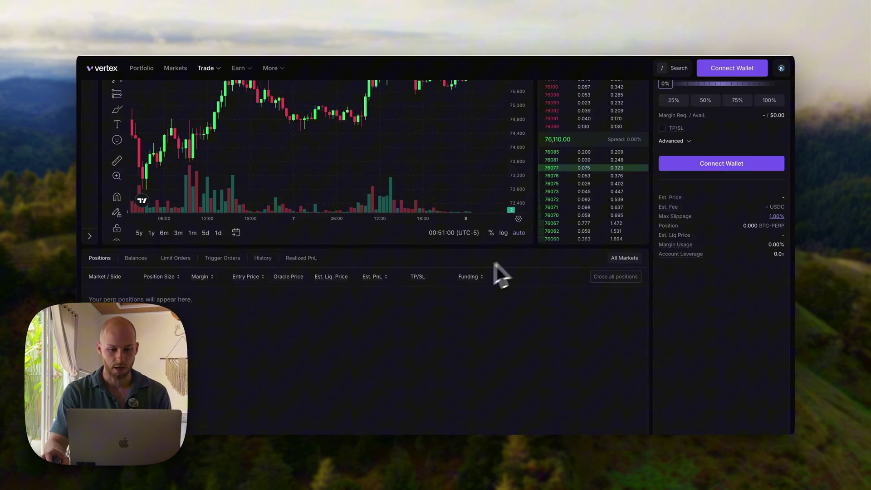
Step: Browse the Perps list in All Markets, then close the market chooser
scroll(603, 294, "up", 3)
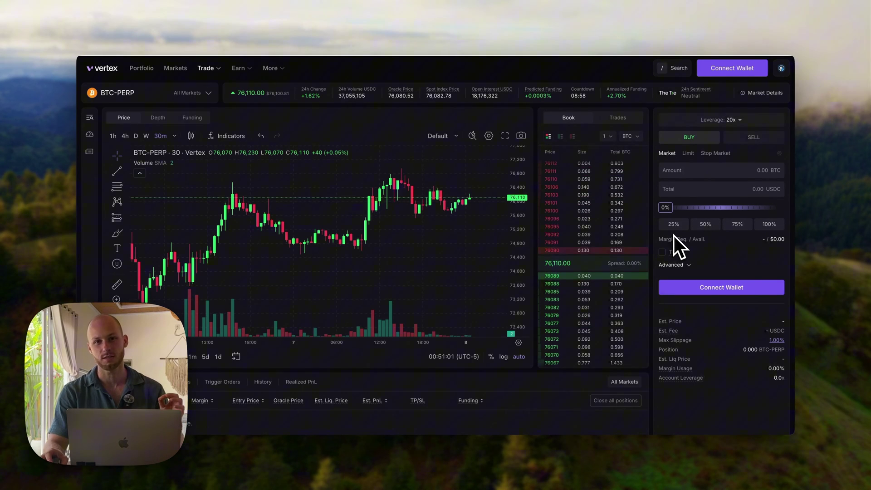
left_click(186, 93)
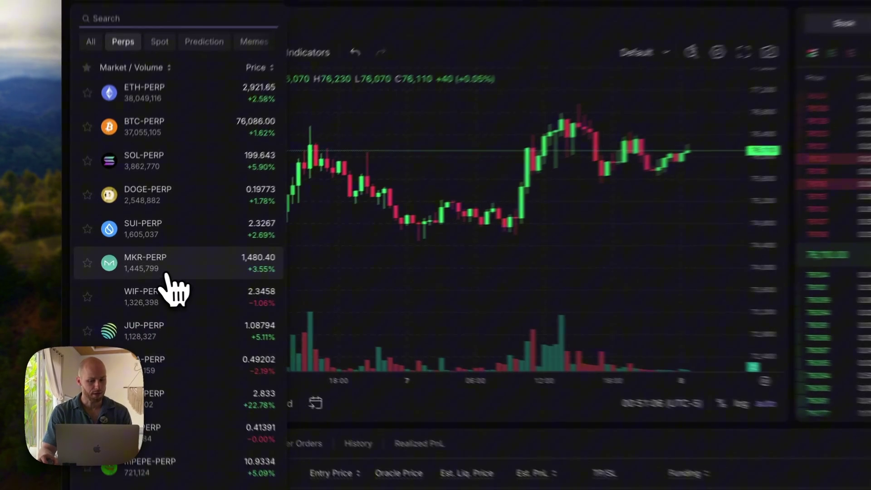
scroll(165, 276, "down", 10)
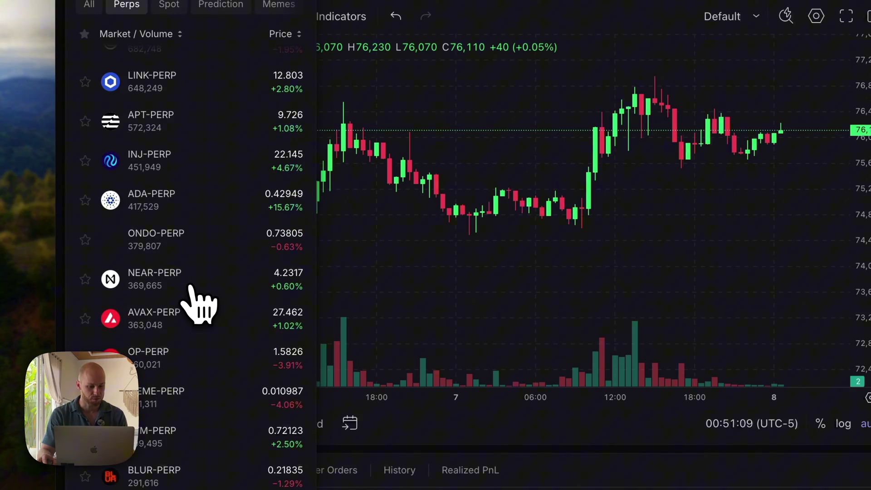
scroll(199, 304, "up", 10)
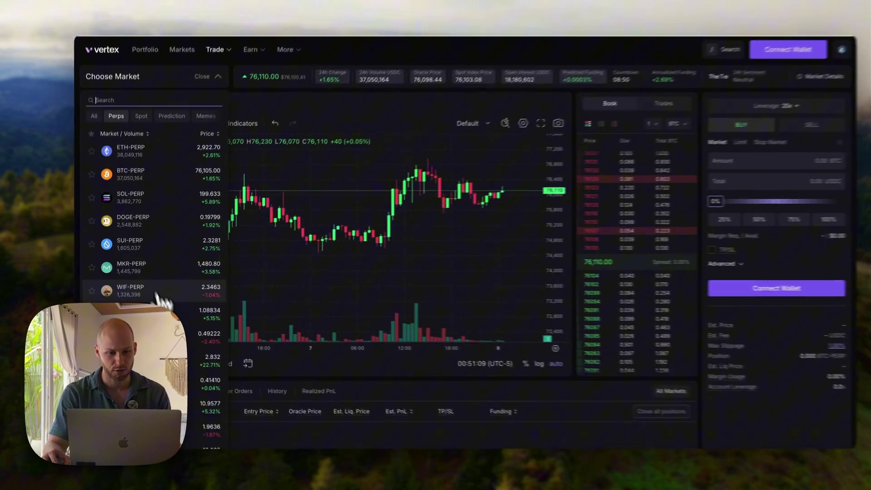
left_click(223, 51)
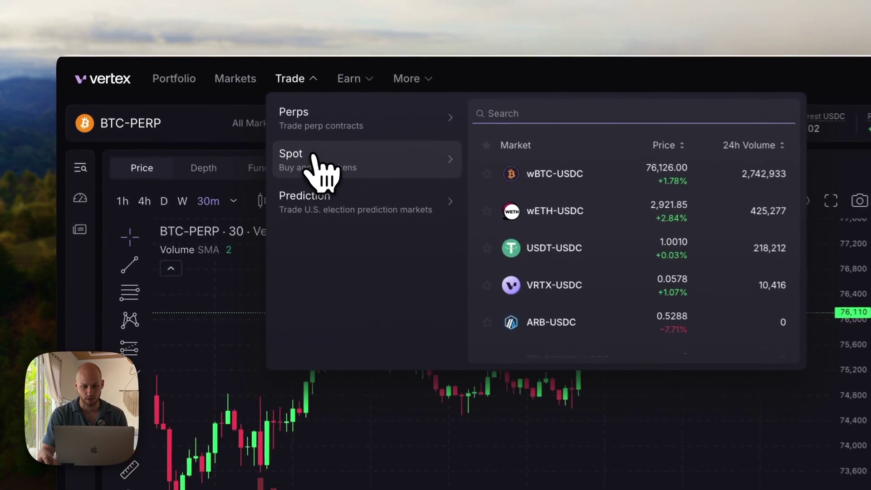
mouse_move(242, 136)
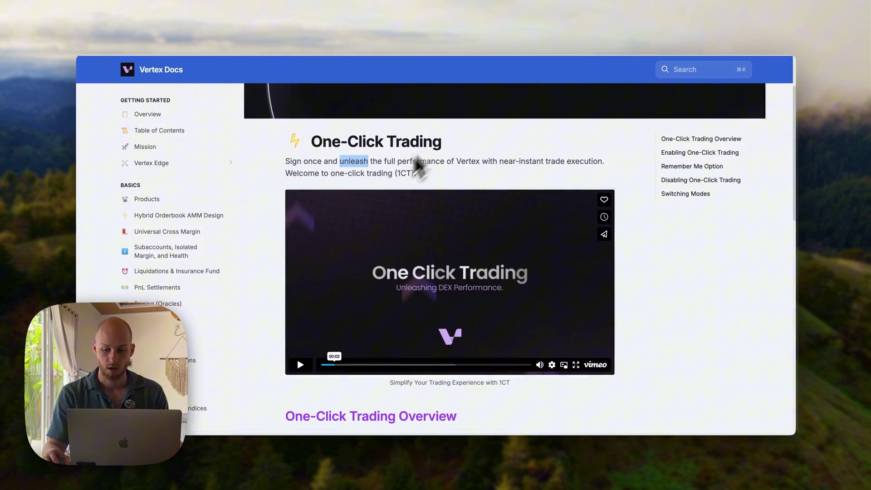
Step: Scroll down the One-Click Trading docs page to its Overview section
scroll(345, 164, "down", 10)
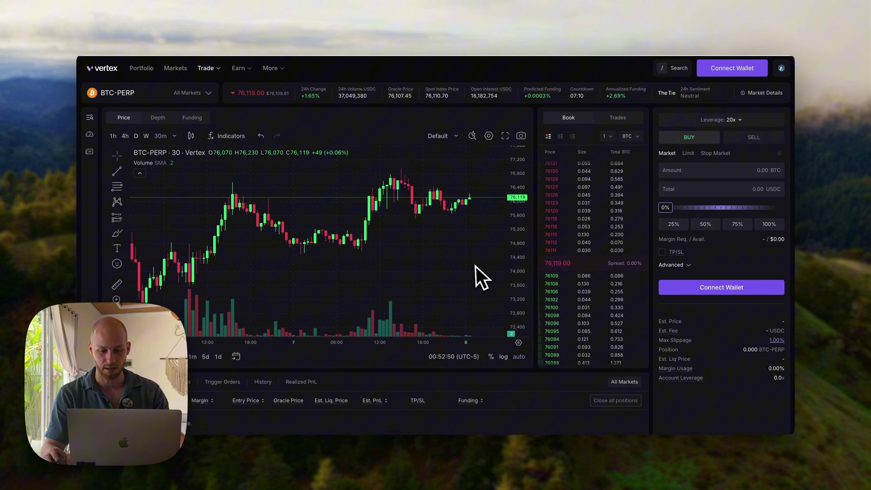
Step: Check the supported networks list, close it, and scroll back up the homepage
left_click(781, 68)
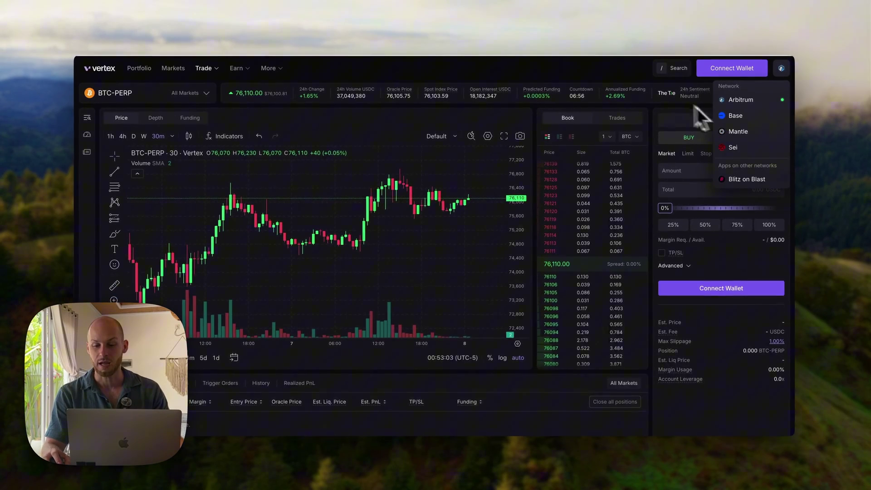
left_click(596, 86)
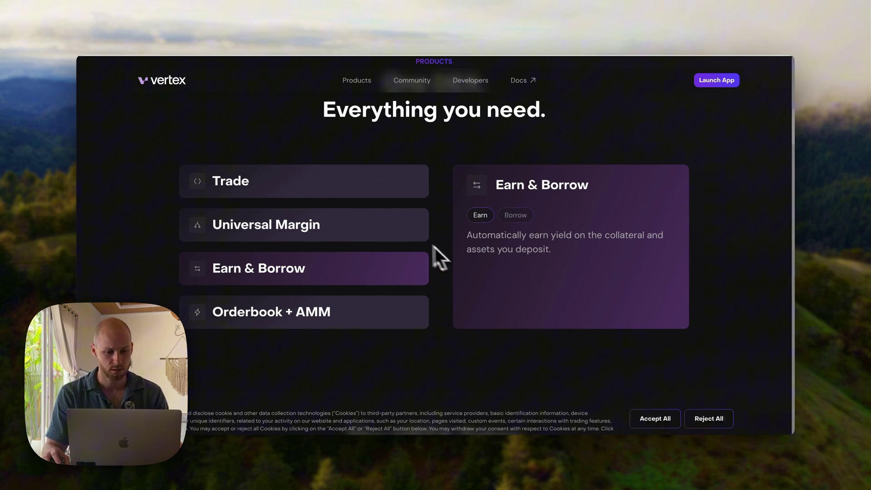
scroll(231, 244, "up", 10)
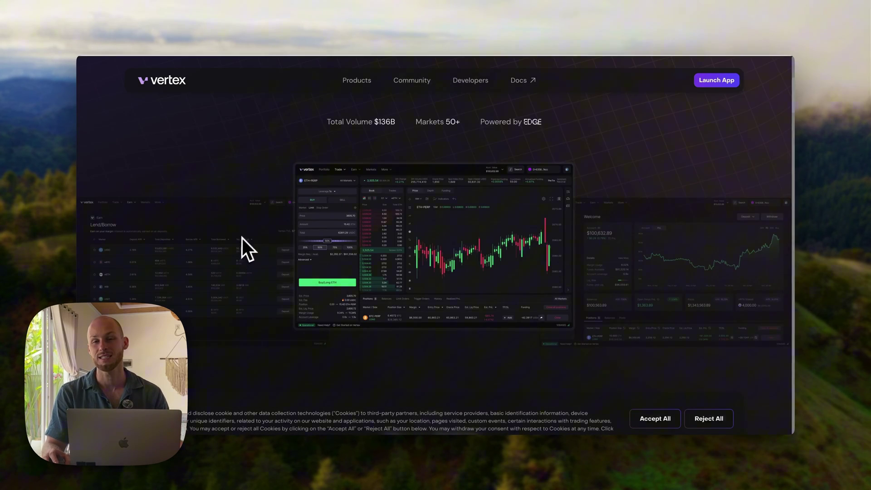
scroll(249, 232, "up", 1)
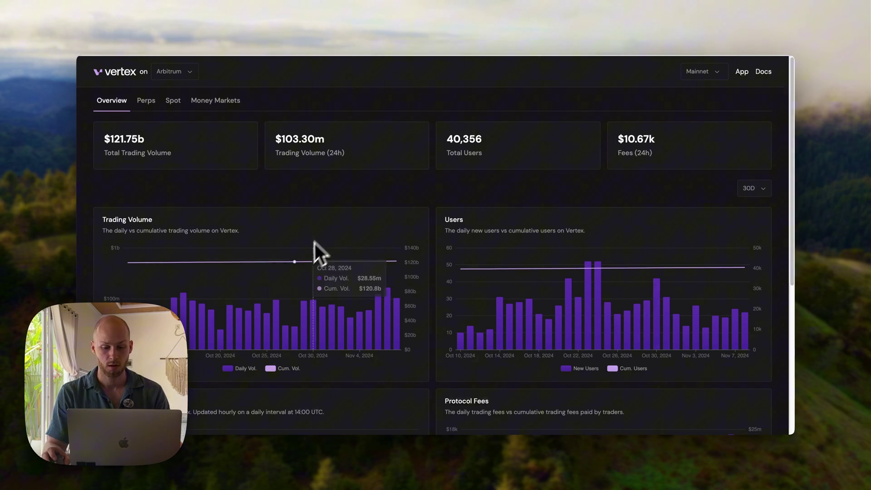
Step: Scroll to the Daily Active Users and Protocol Fees charts, then return to the Vertex homepage
scroll(313, 238, "down", 4)
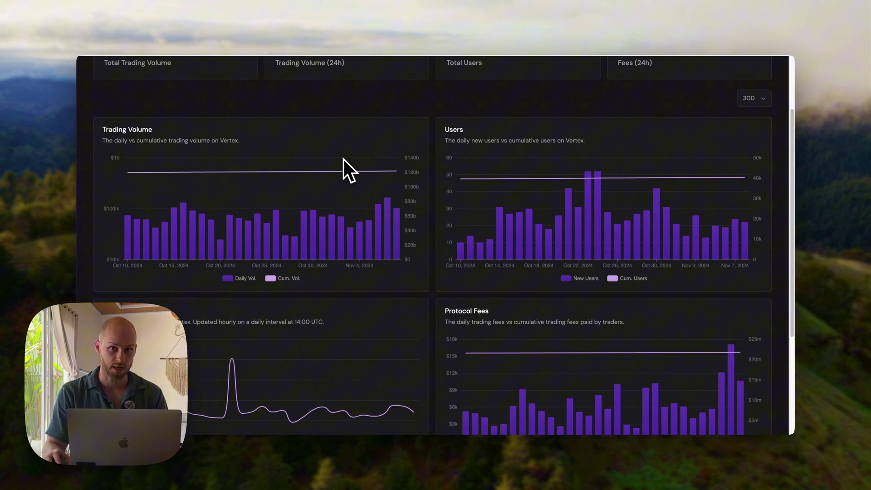
scroll(344, 159, "down", 2)
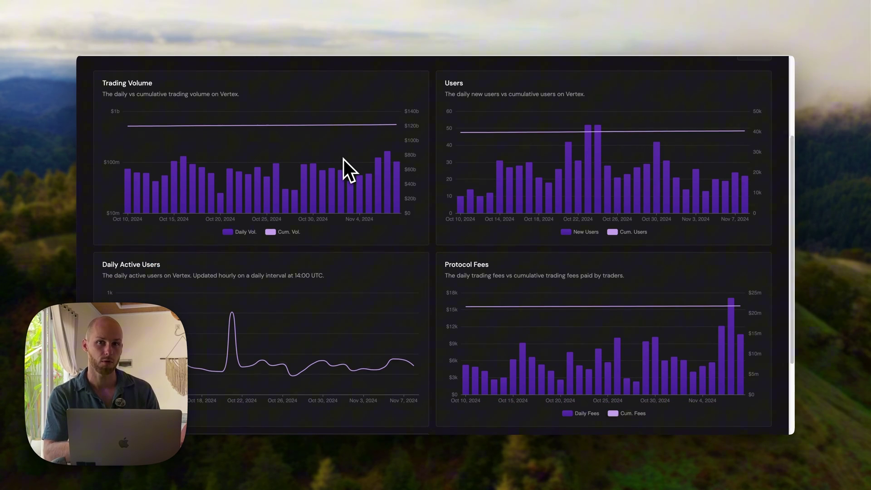
mouse_move(390, 208)
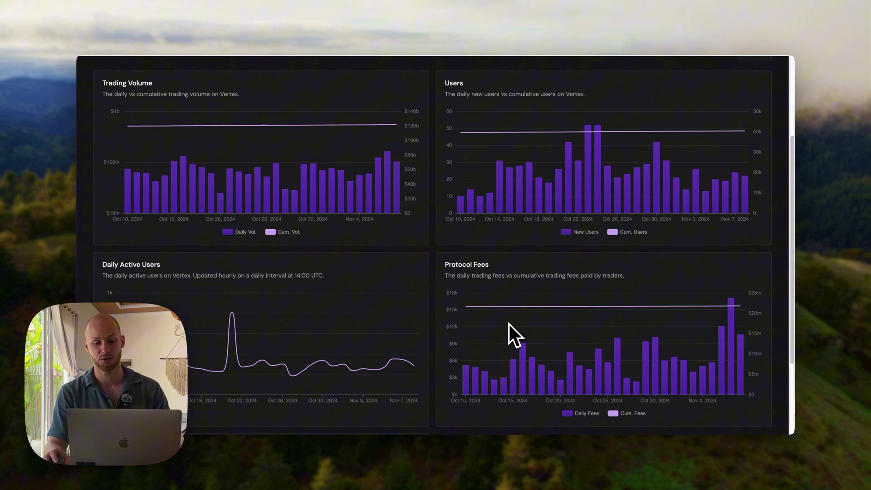
left_click(375, 48)
scroll(254, 213, "down", 3)
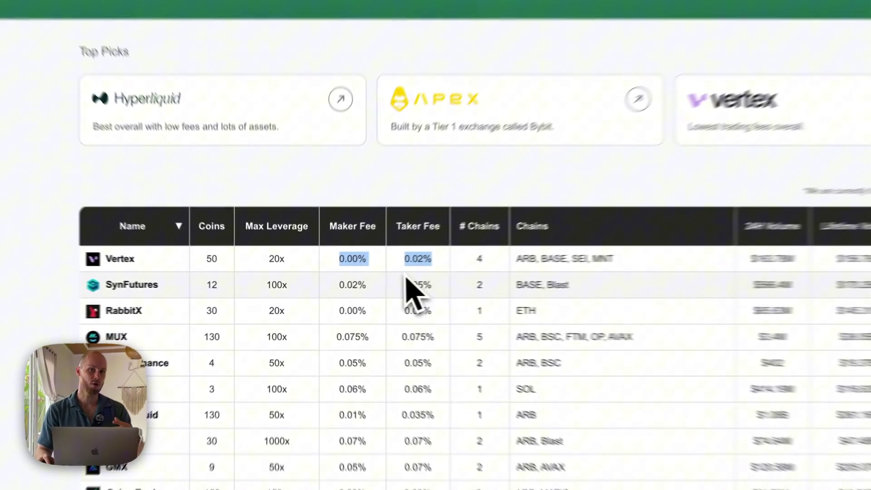
Step: Highlight Vertex's 0.00% maker and 0.02% taker fees, then switch to the Vertex app
left_click_drag(360, 250, 404, 272)
left_click_drag(464, 250, 370, 251)
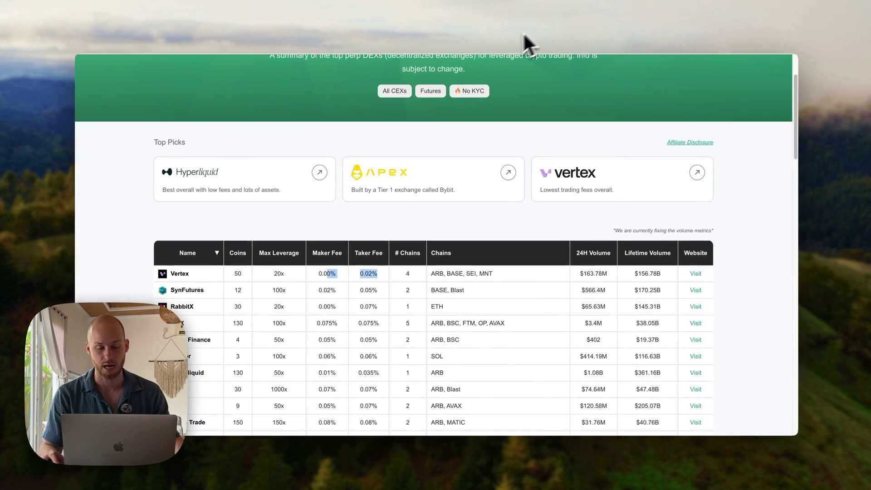
left_click(462, 32)
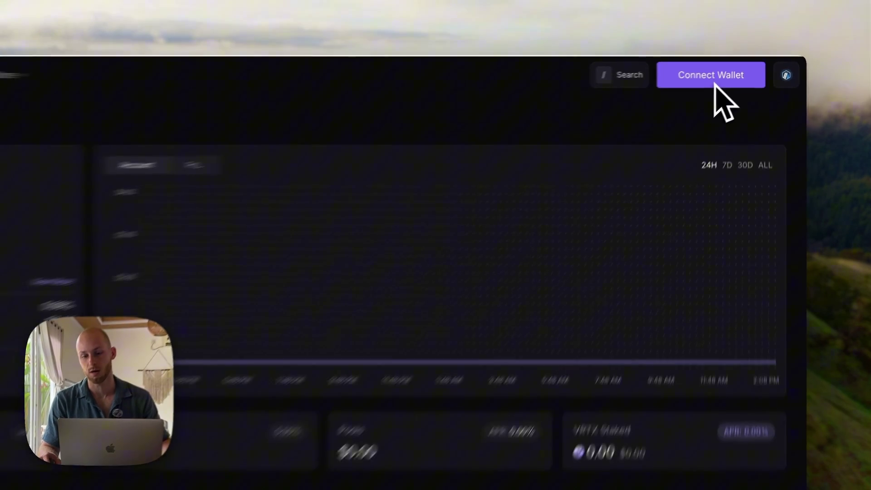
Step: Connect the MetaMask wallet, grant site permission, accept the terms, and start trading
left_click(685, 76)
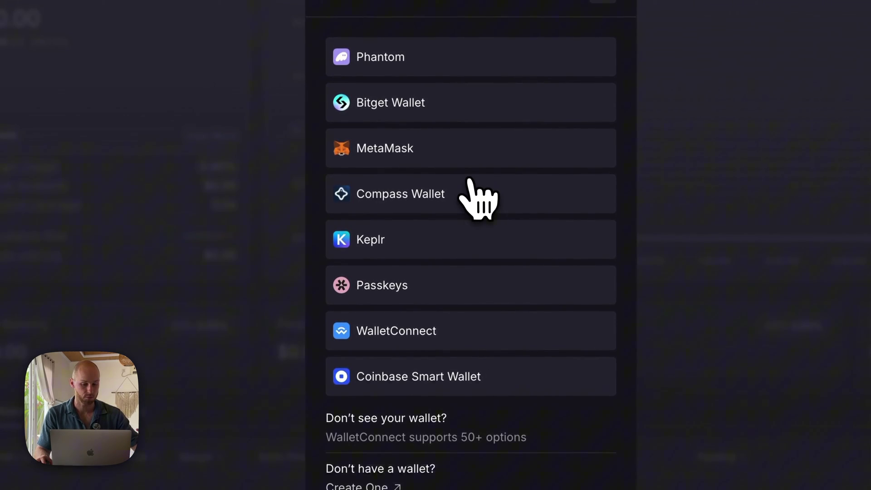
left_click(363, 146)
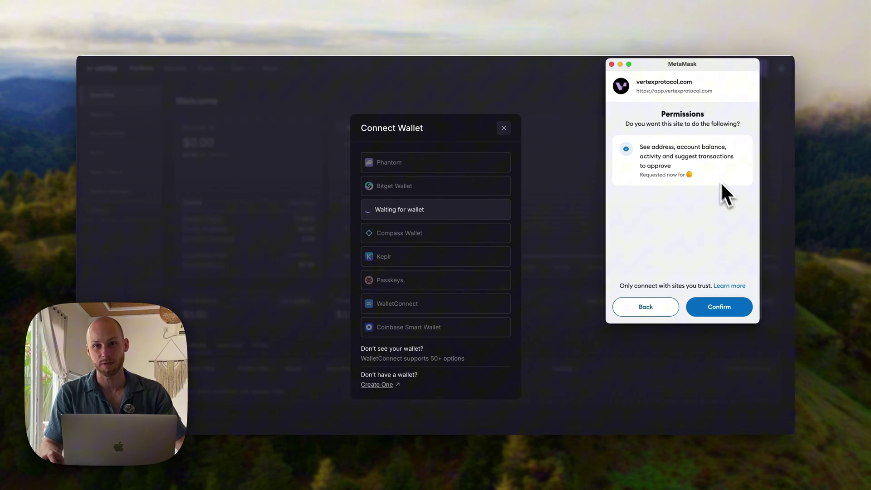
left_click(747, 307)
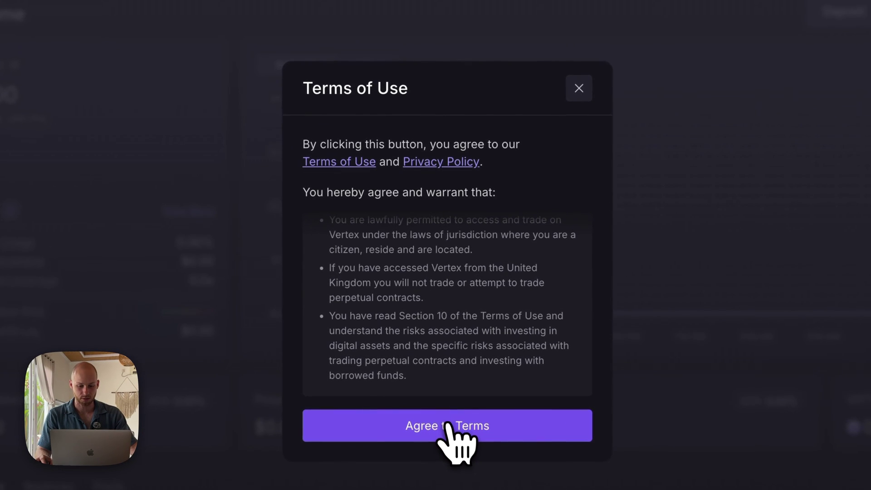
left_click(446, 426)
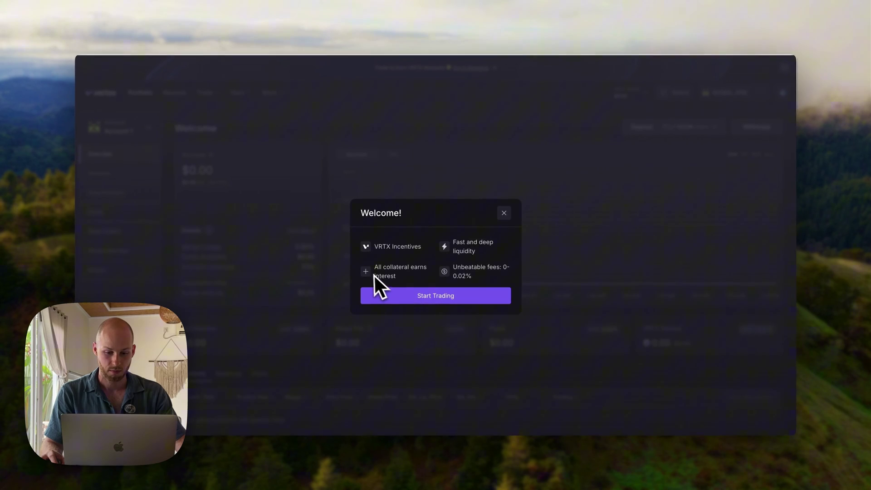
left_click(408, 294)
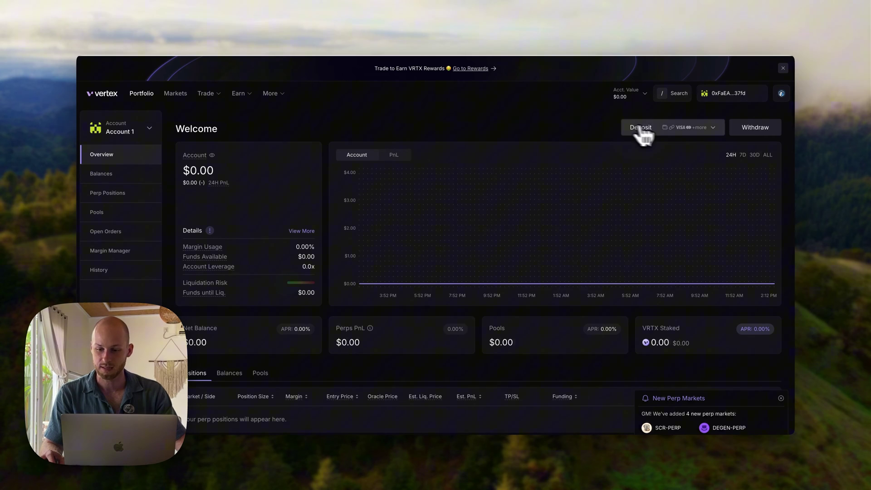
Step: Open the deposit options and begin a deposit from the wallet
left_click(712, 128)
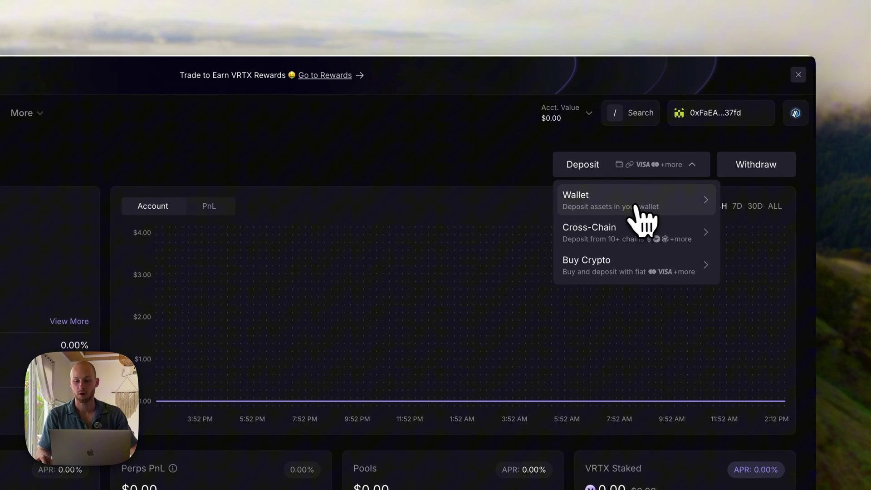
left_click(631, 209)
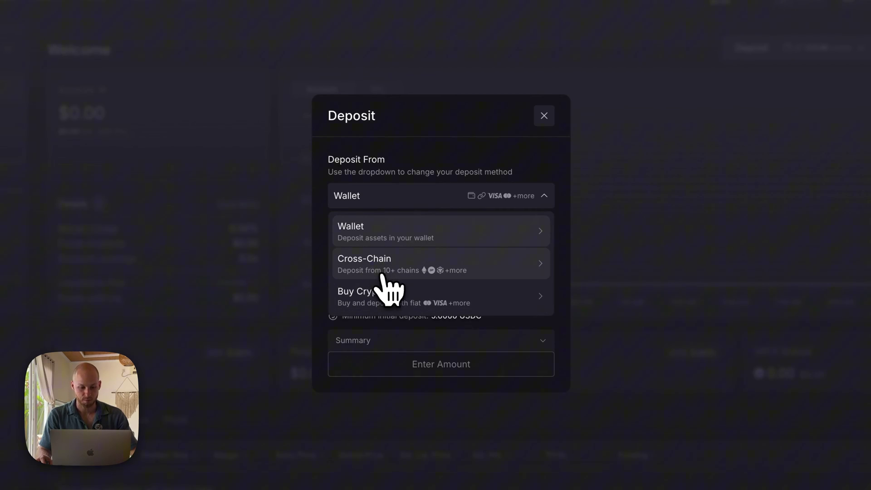
Step: Switch to a Cross-Chain deposit with Base as source chain and ETH as asset
left_click(368, 270)
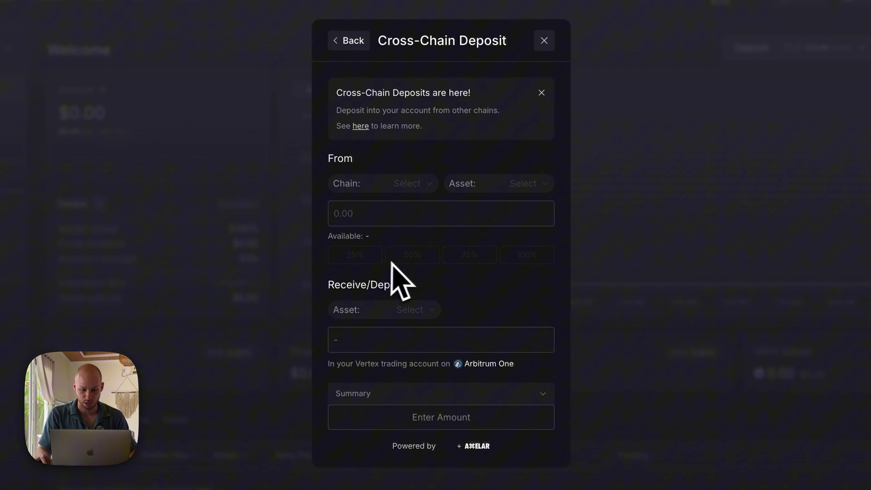
left_click(411, 184)
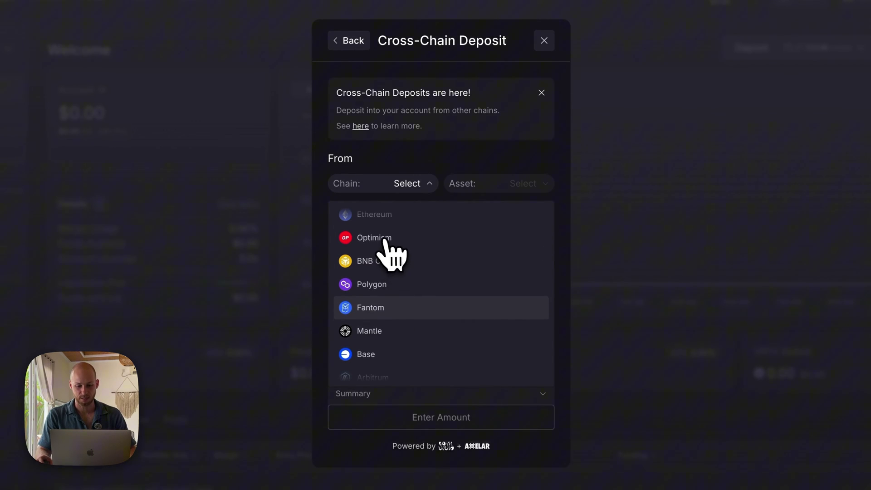
scroll(394, 272, "down", 2)
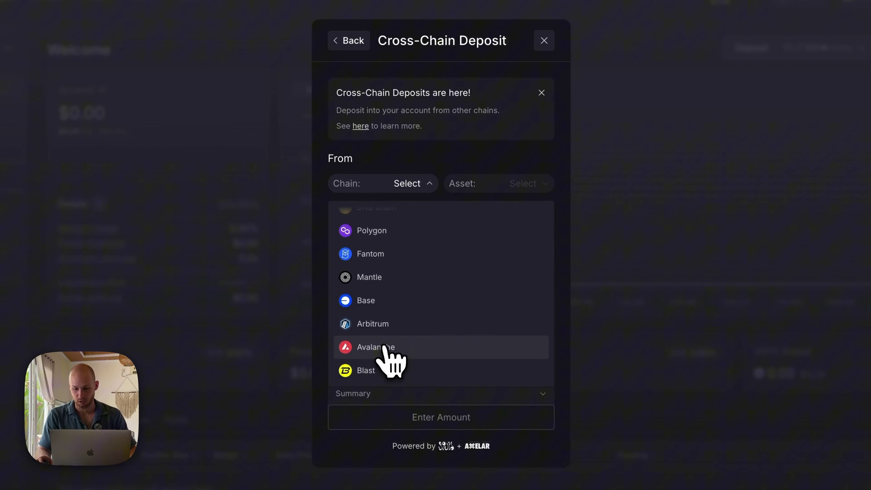
scroll(390, 349, "up", 2)
left_click(385, 359)
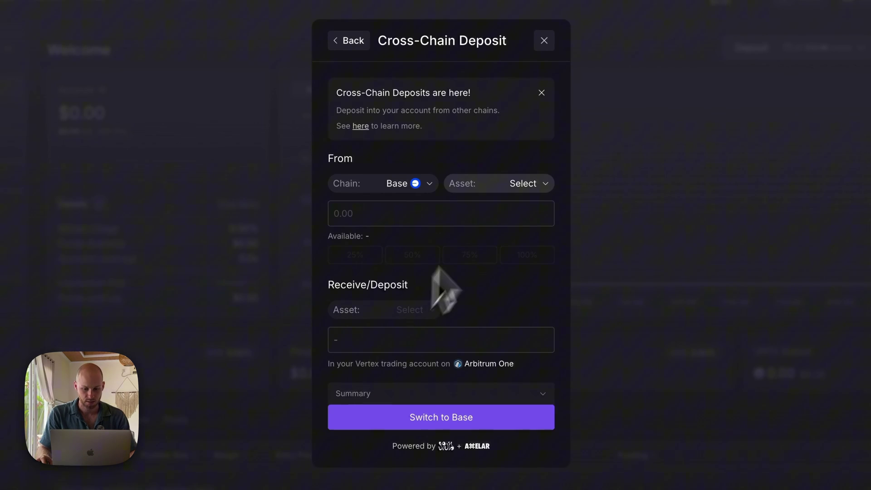
left_click(521, 183)
type("eth")
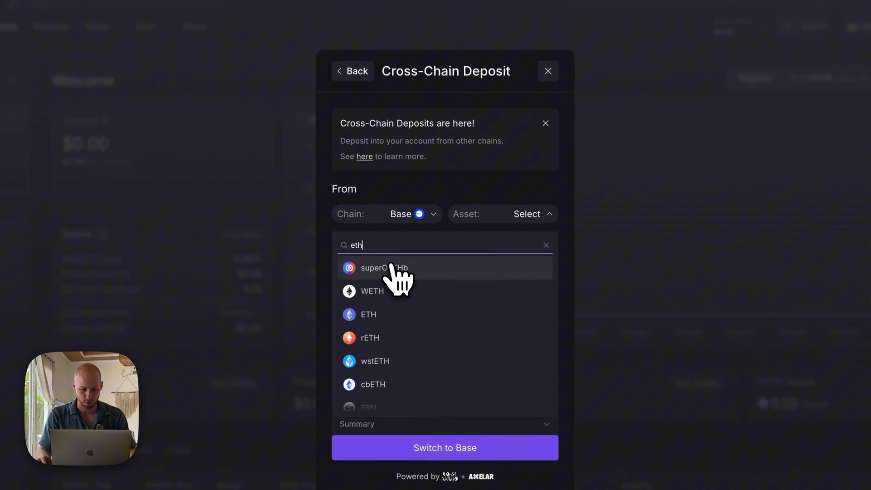
left_click(396, 315)
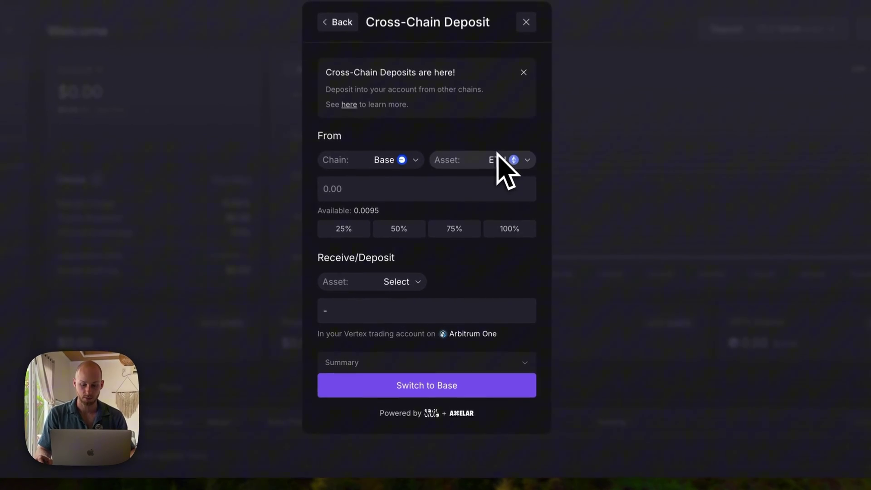
Step: Fill in 75% of the ETH (0.0071) and set the receive asset to USDC
left_click(439, 226)
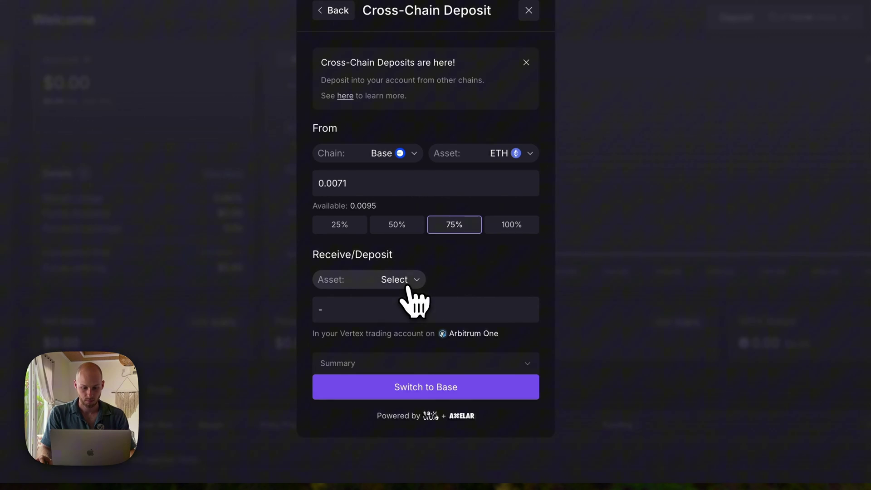
left_click(405, 281)
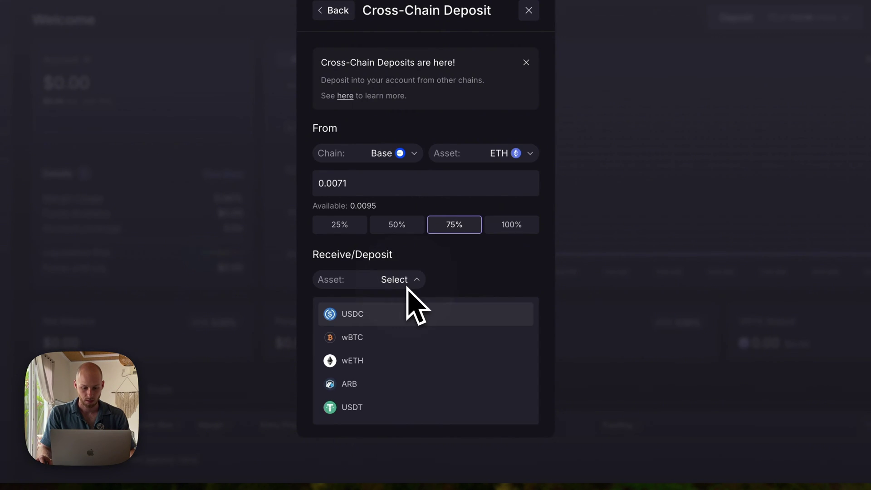
left_click(359, 313)
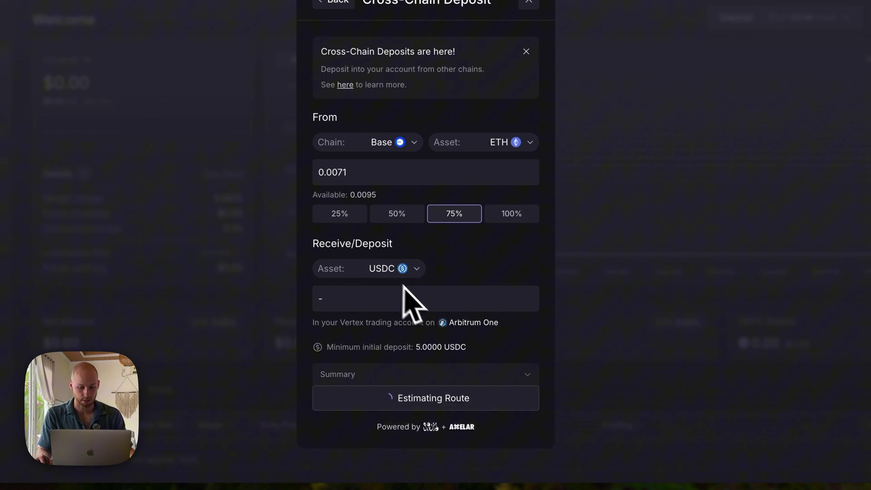
Step: Switch MetaMask to Base and confirm the 0.0071 ETH bridge, arriving as about 20.7160 USDC
left_click(438, 398)
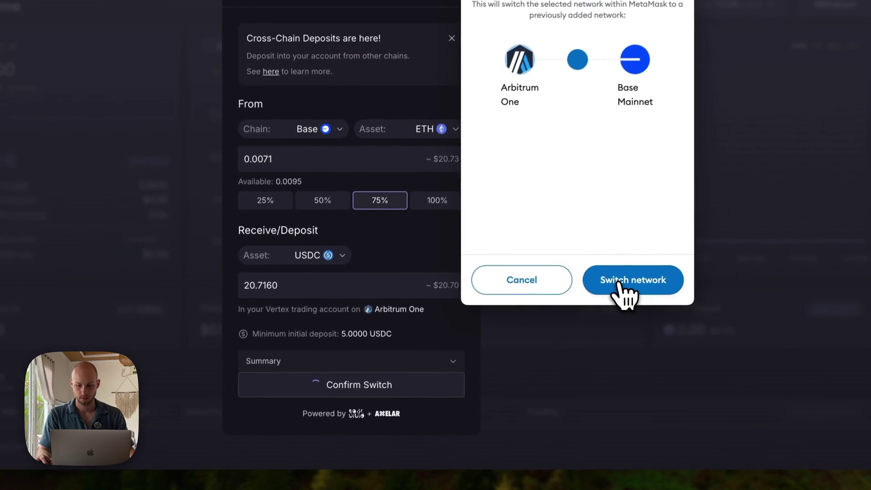
left_click(548, 442)
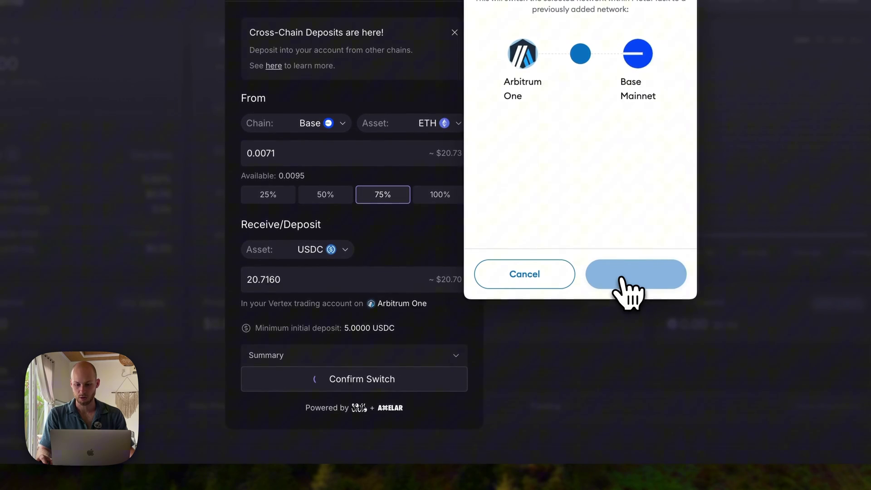
left_click(354, 369)
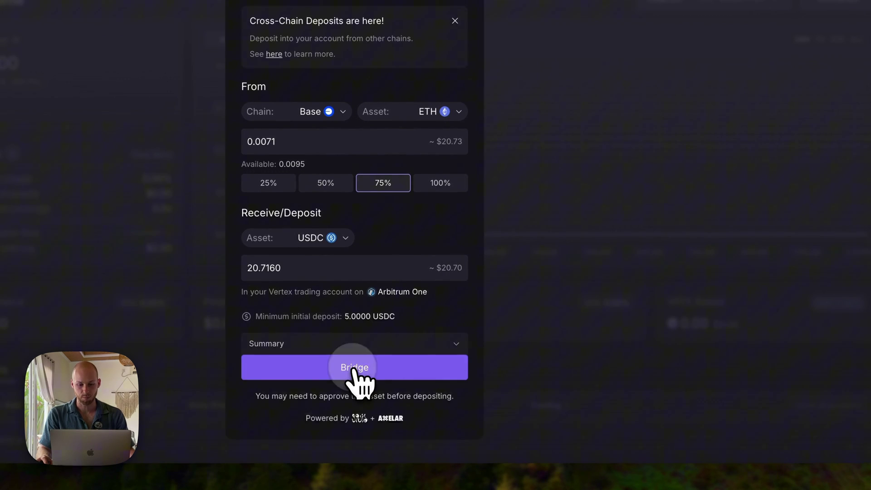
scroll(632, 245, "down", 2)
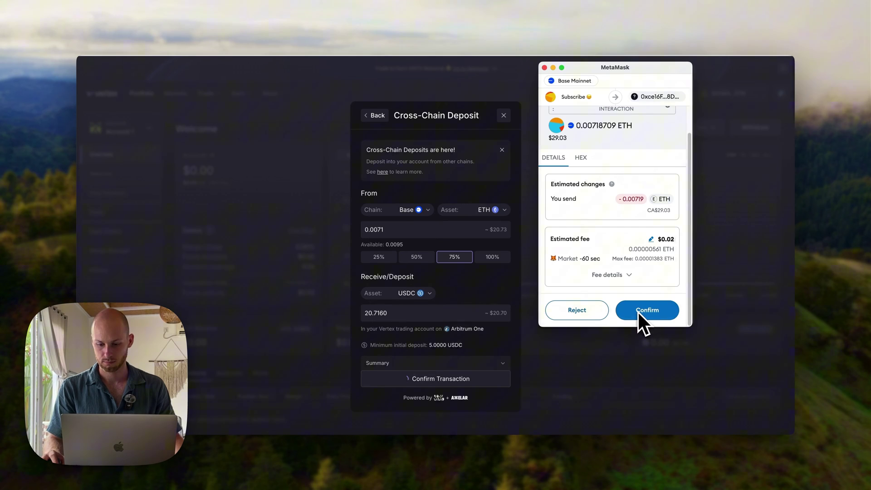
left_click(637, 312)
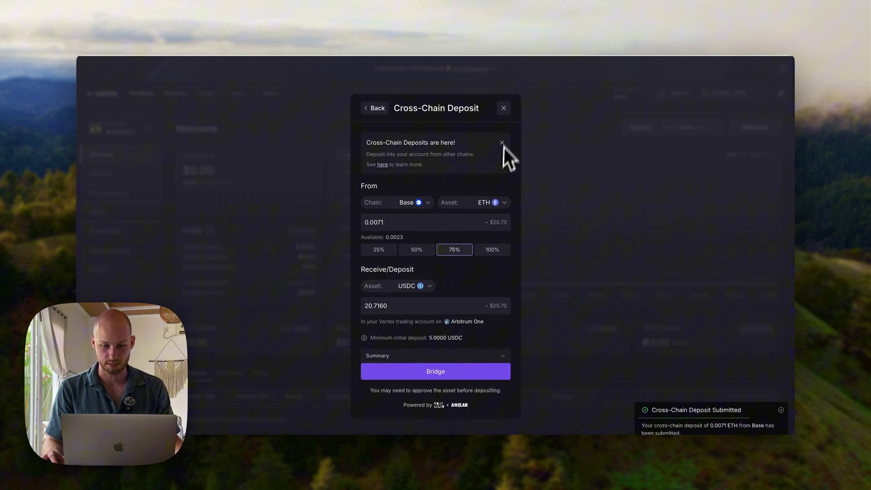
left_click(507, 105)
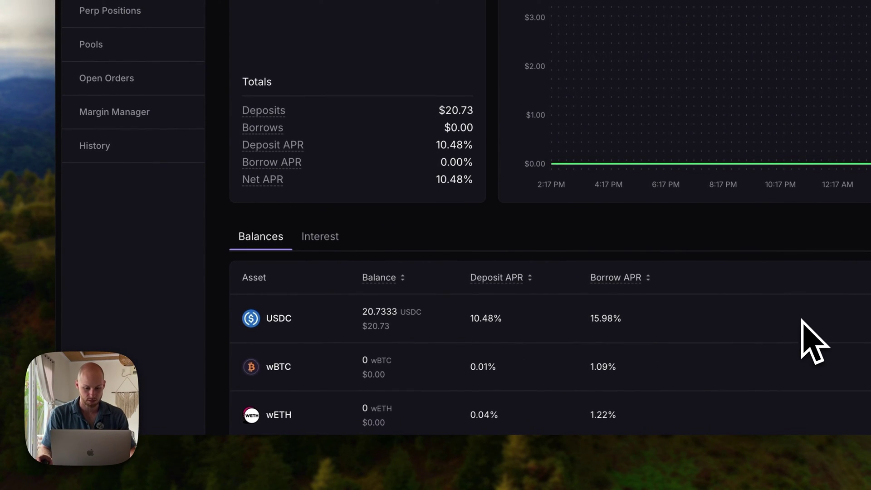
Step: Check the 20.7333 USDC balance, then bring up the Trade menu's perp markets list
scroll(795, 335, "down", 3)
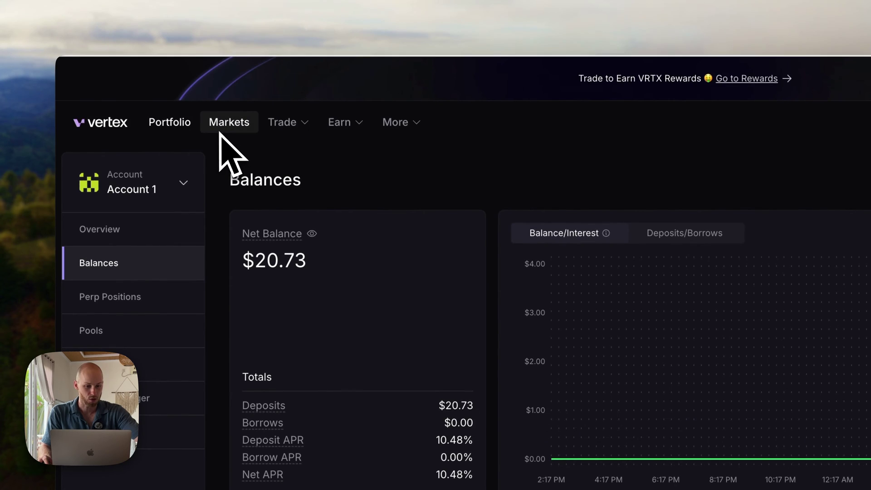
left_click(295, 128)
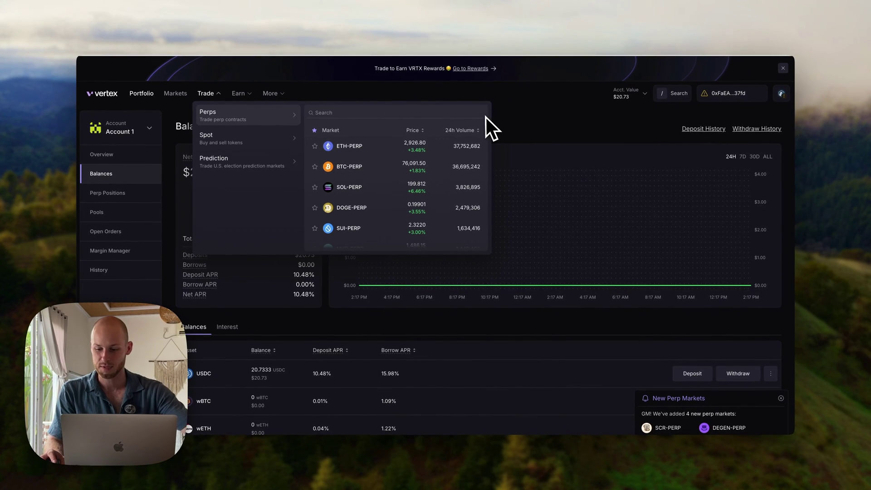
Step: Open BTC-PERP from the Trade > Perps list to reach its trading page
mouse_move(210, 94)
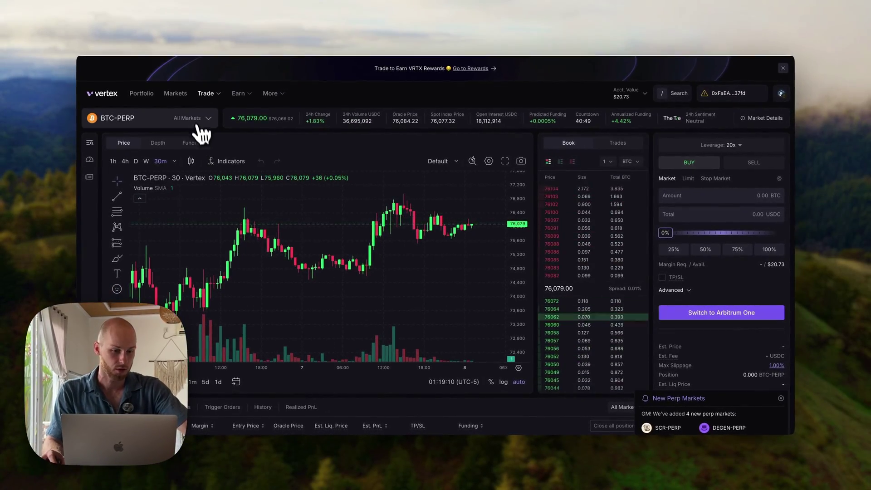
left_click(193, 122)
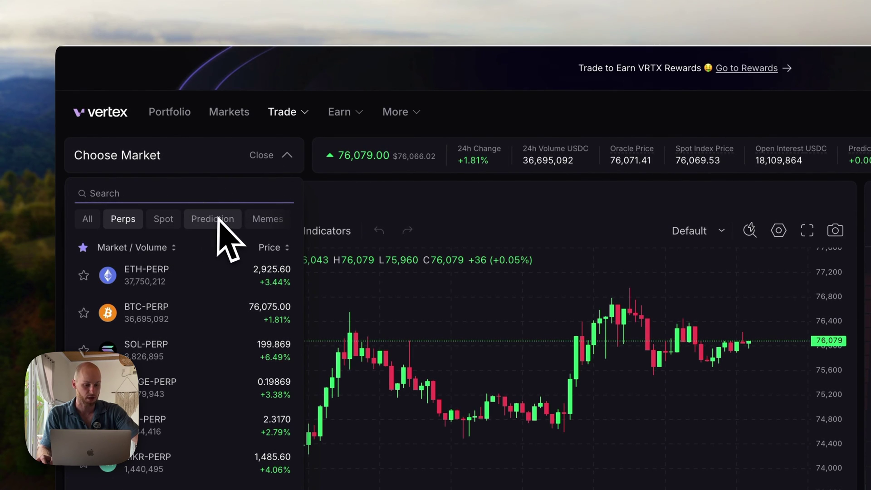
left_click(270, 155)
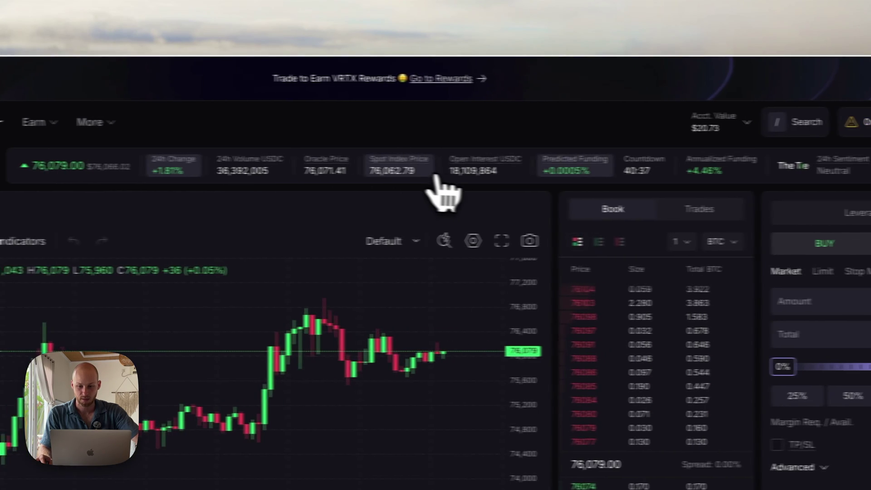
mouse_move(533, 166)
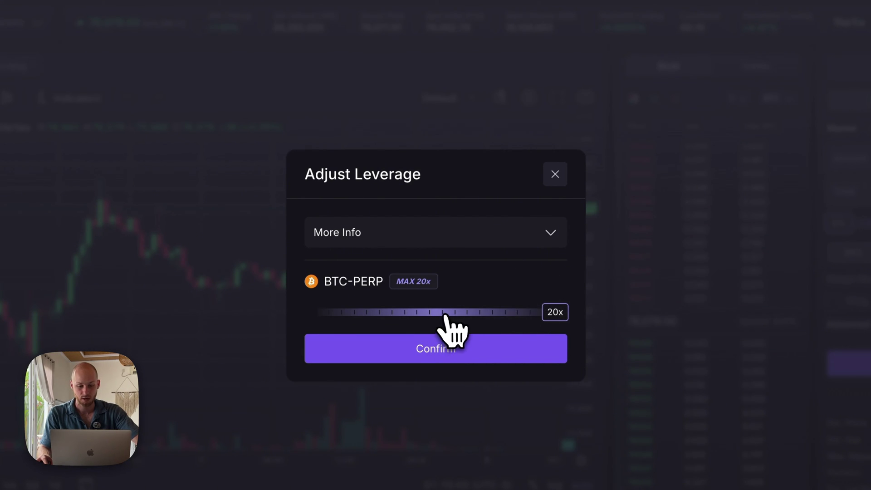
Step: Drag the BTC-PERP leverage slider from 20x down to 5x and confirm
left_click_drag(453, 314, 336, 309)
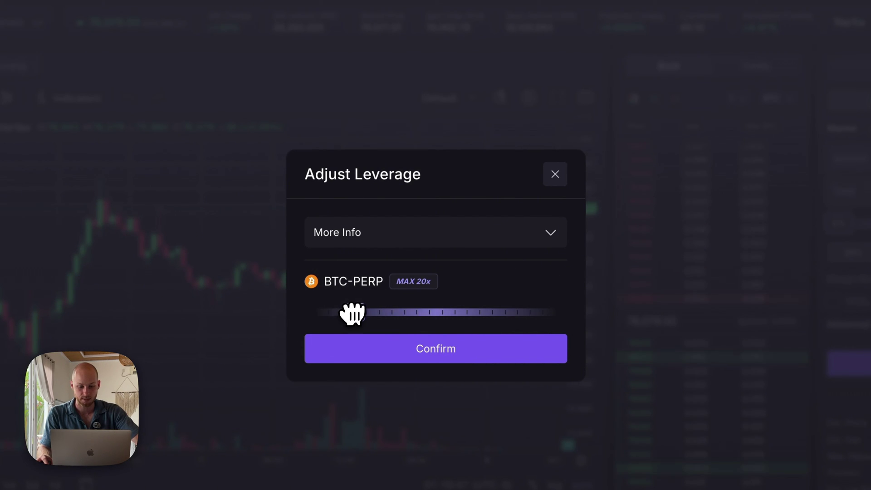
left_click(436, 348)
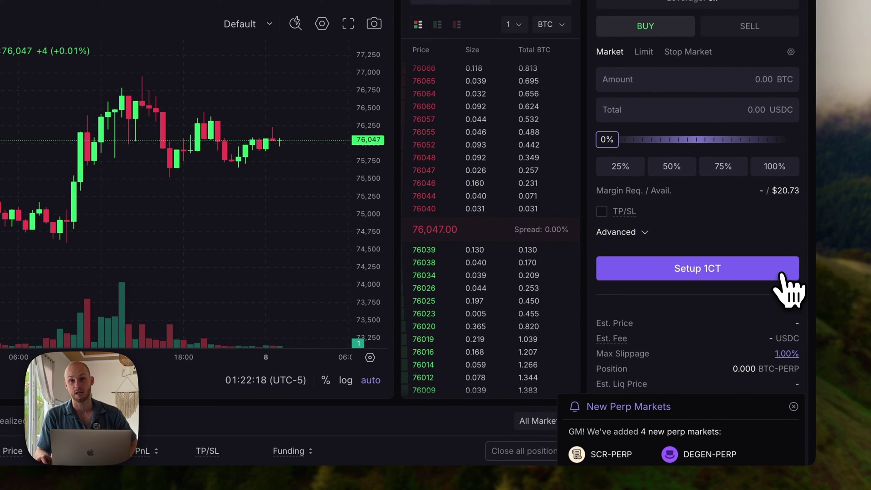
Step: Enable 1-Click Trading and approve its signature request in MetaMask
left_click(783, 277)
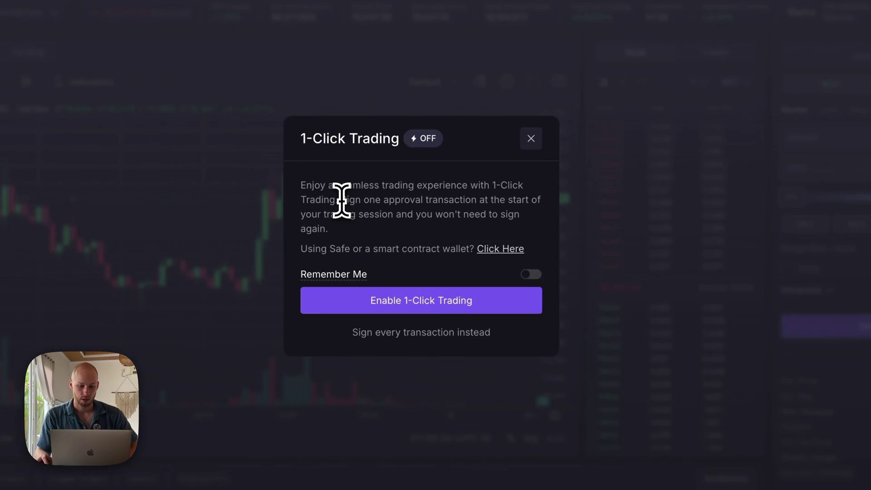
left_click_drag(341, 200, 478, 218)
left_click(474, 202)
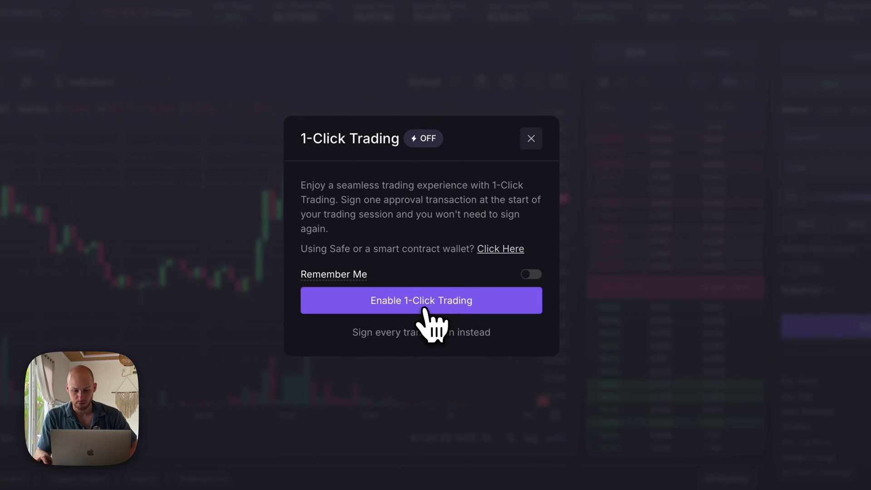
left_click(436, 308)
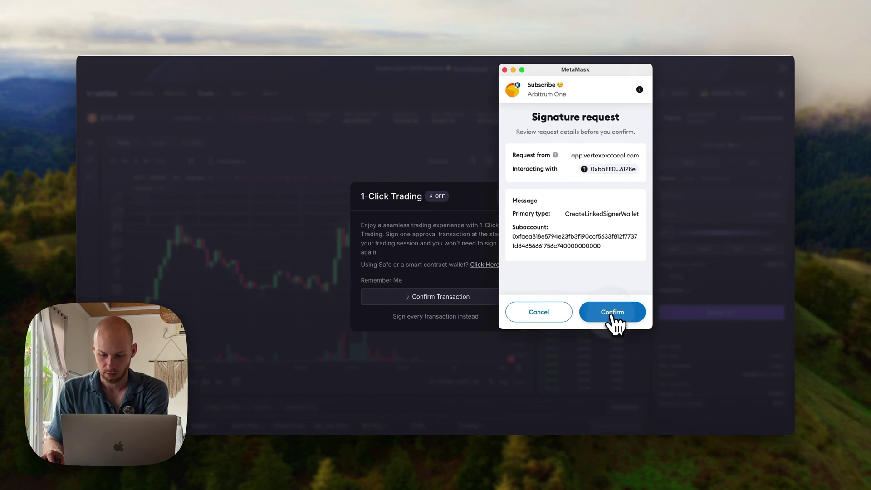
left_click(613, 316)
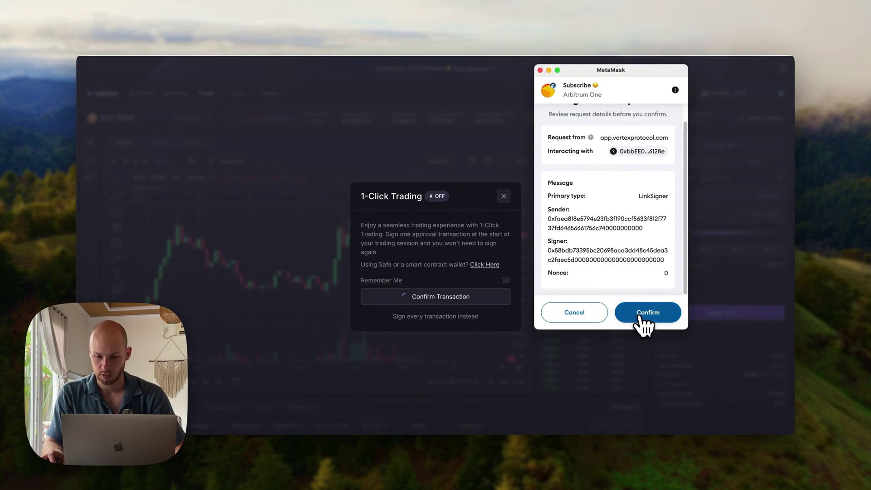
left_click(636, 313)
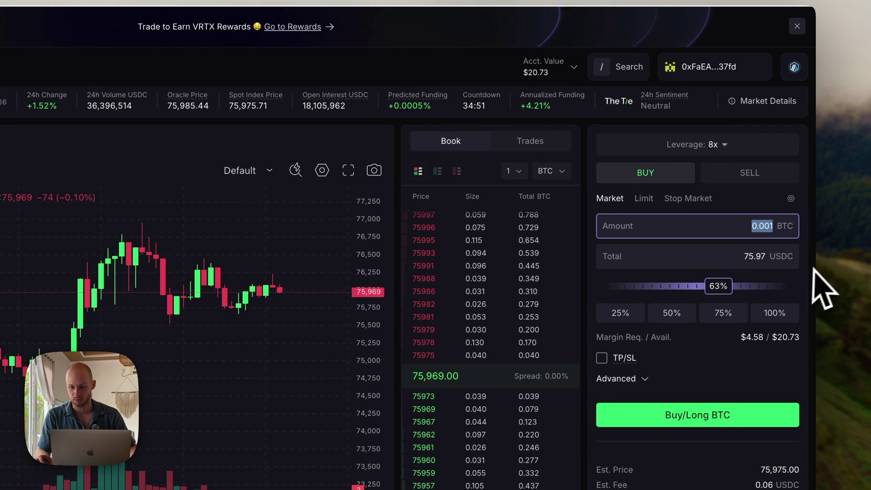
Step: Size the BTC long at 75% of margin (0.001 BTC) and note the liquidation price
left_click(740, 311)
scroll(743, 272, "down", 3)
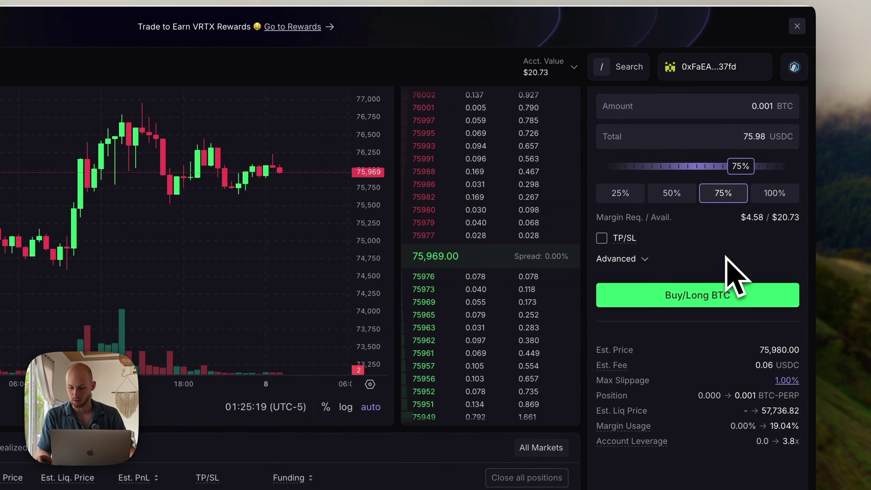
scroll(730, 267, "down", 2)
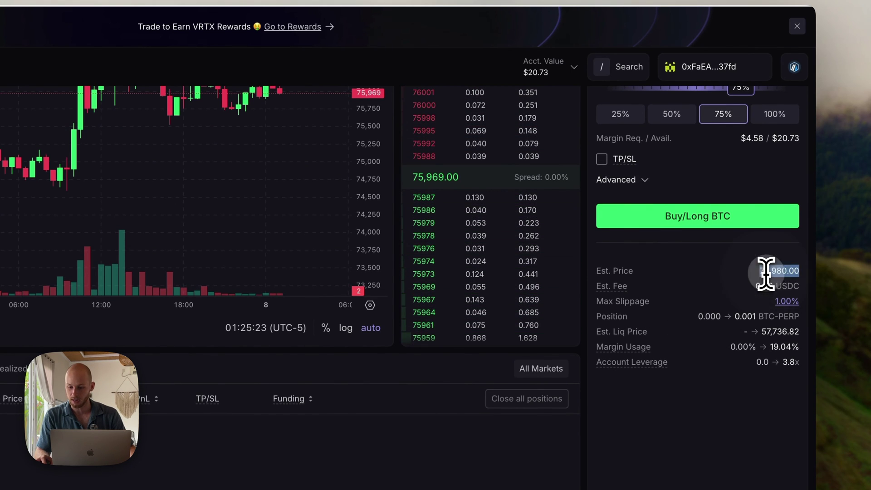
double_click(765, 331)
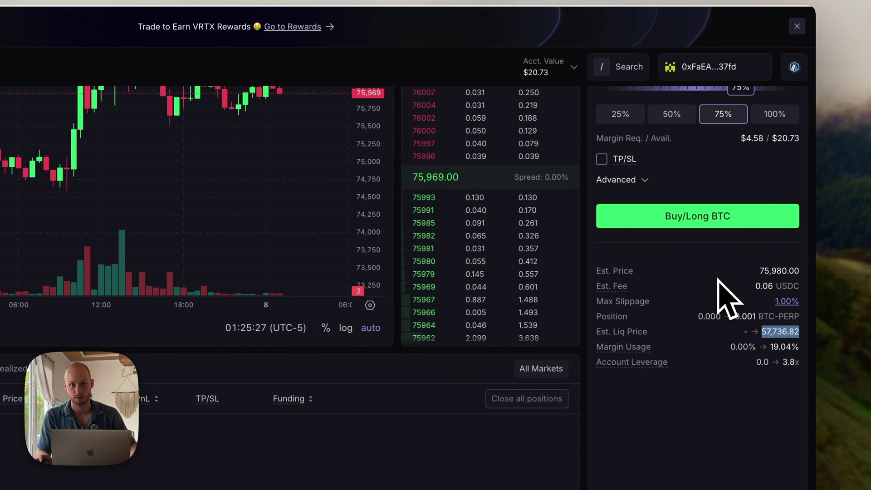
scroll(723, 295, "up", 5)
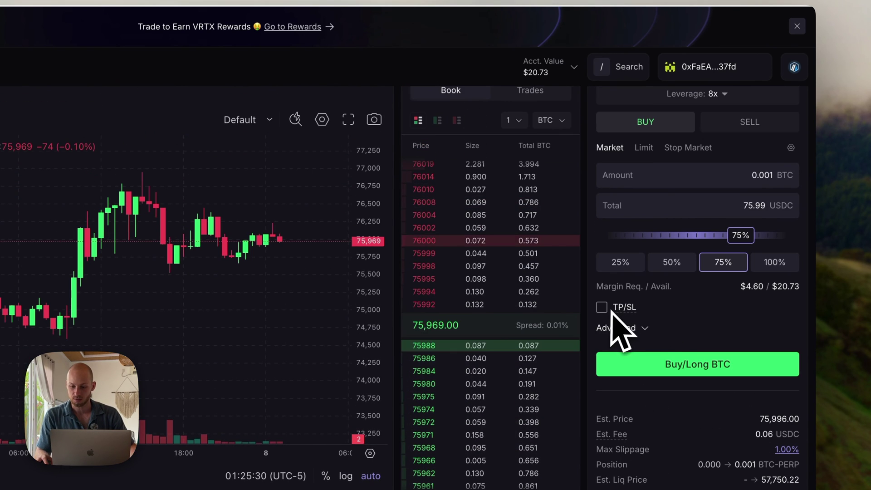
Step: Enable TP/SL with a 10% take profit at 76,428 and 10% stop loss at 75,668
left_click(602, 307)
scroll(660, 317, "down", 1)
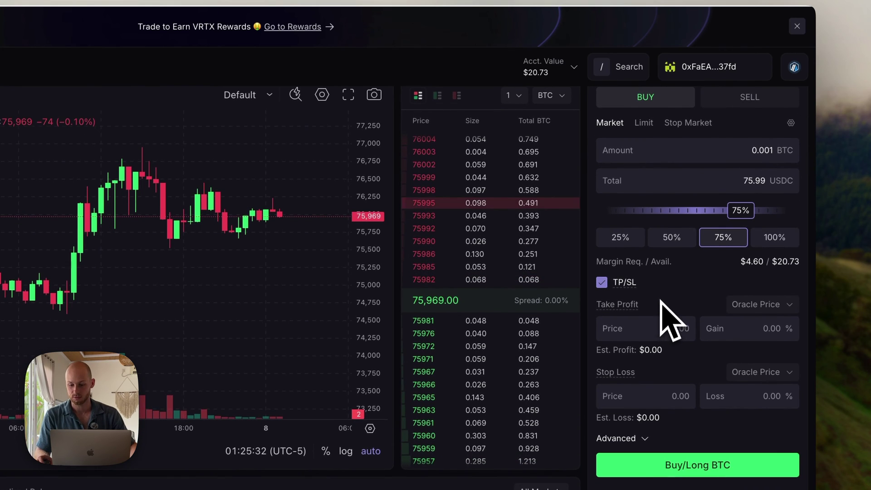
scroll(671, 317, "down", 4)
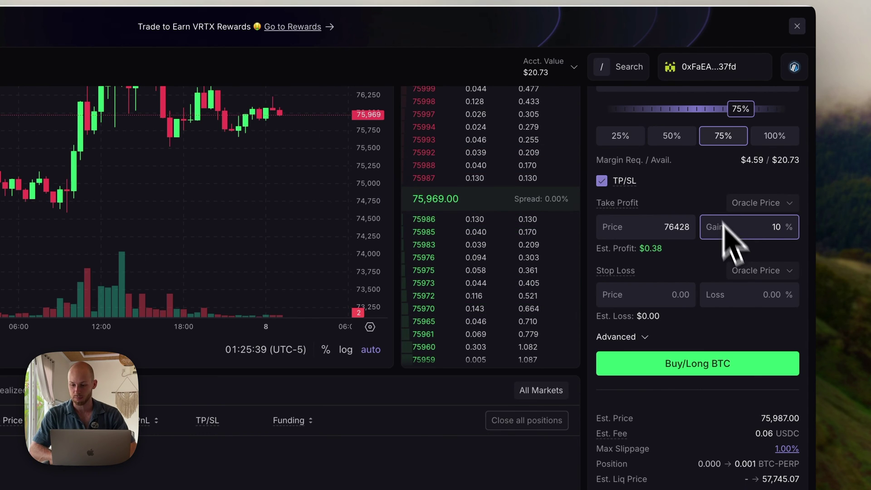
type("10")
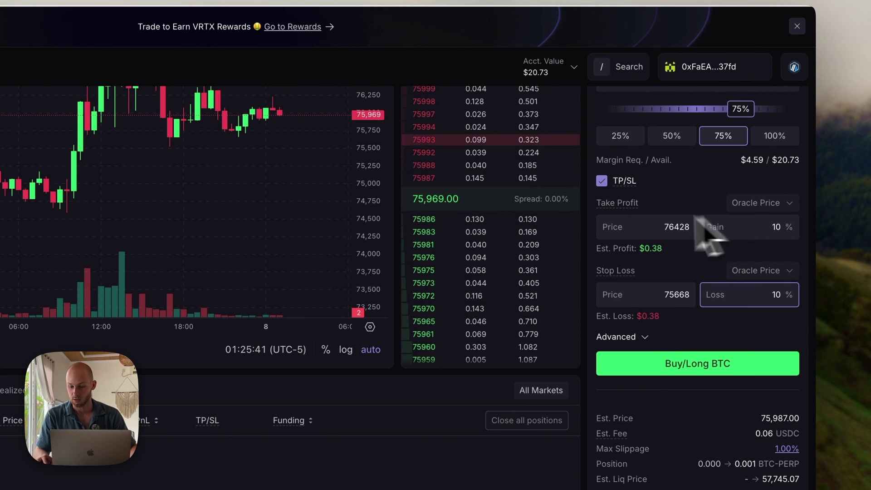
scroll(790, 210, "up", 5)
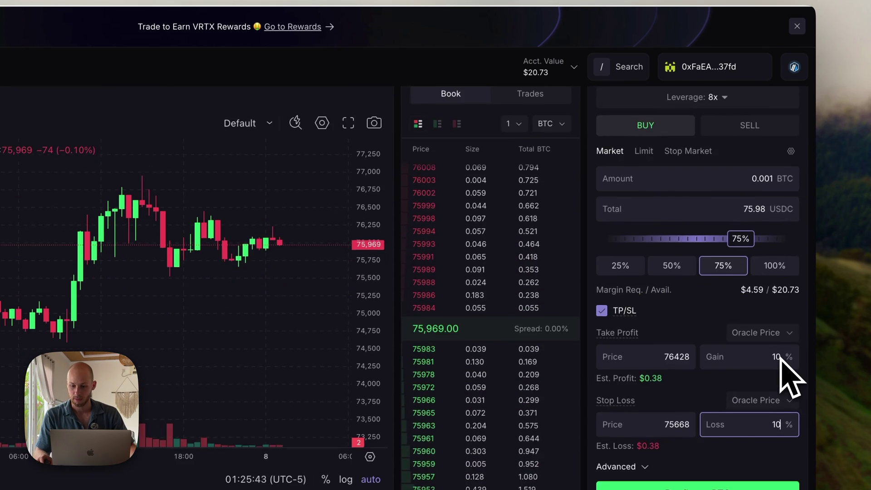
scroll(798, 367, "down", 7)
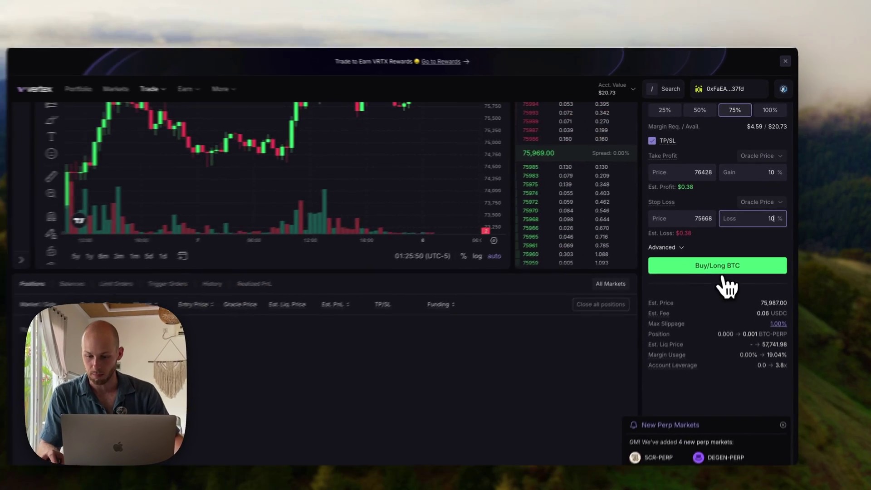
Step: Place the 0.001 BTC long at market, entered at 75,986, and cancel its stop loss
left_click(703, 313)
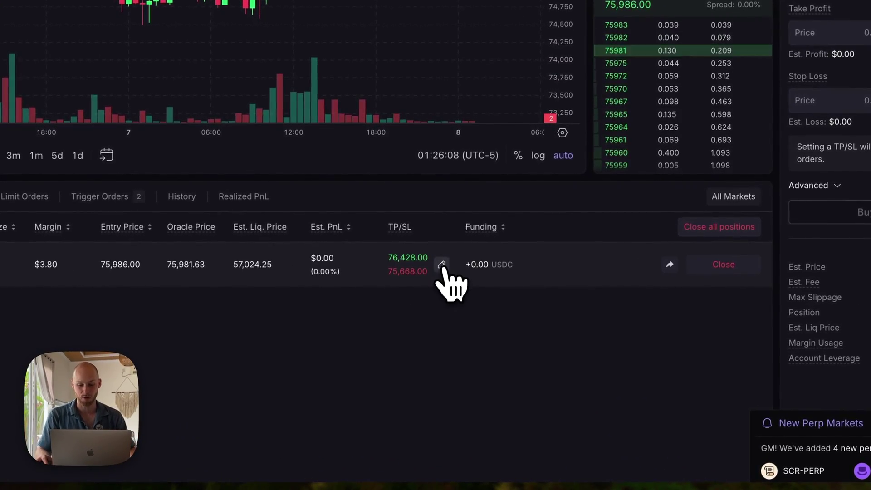
left_click(442, 266)
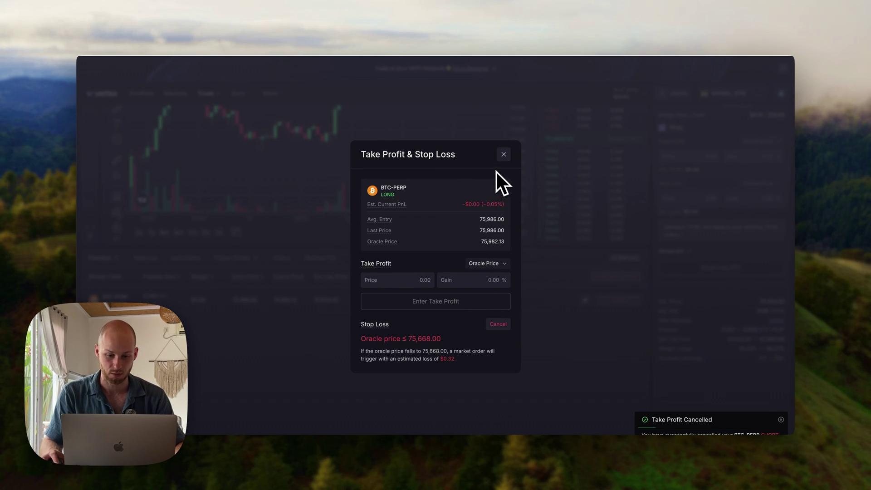
left_click(503, 154)
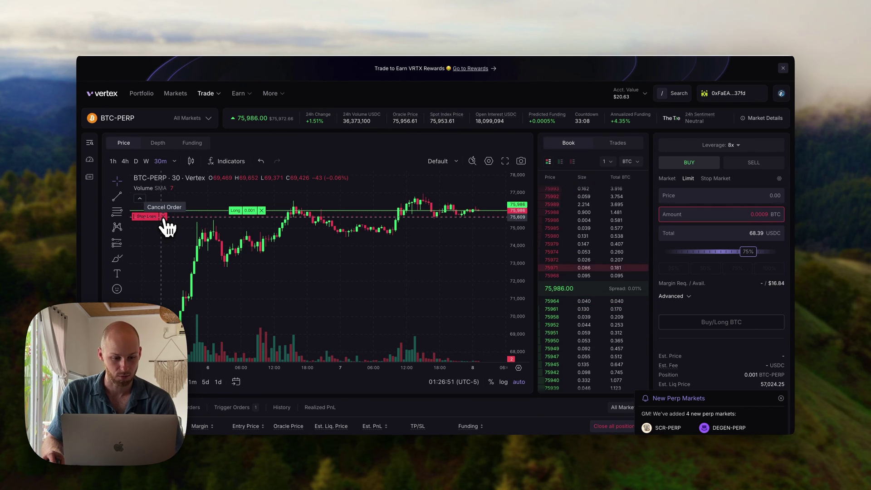
left_click(164, 216)
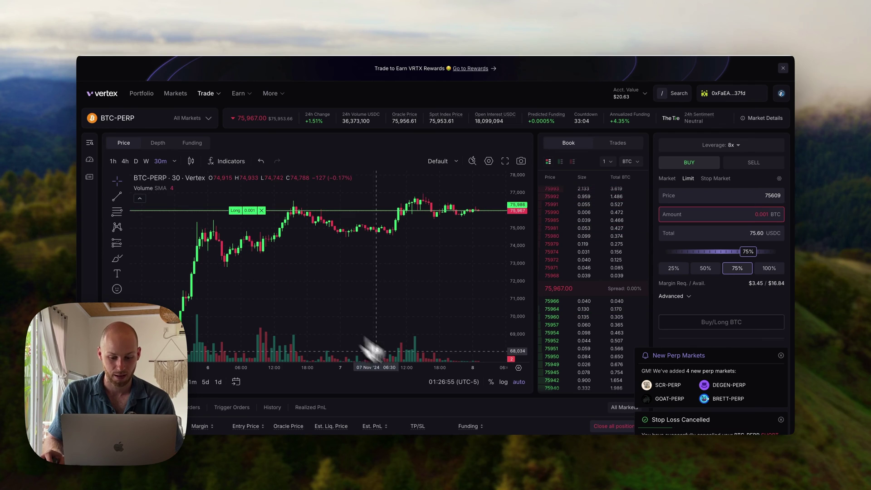
Step: Set a single new take profit at 76,366 in the position's TP/SL editor
scroll(433, 430, "down", 2)
left_click(426, 404)
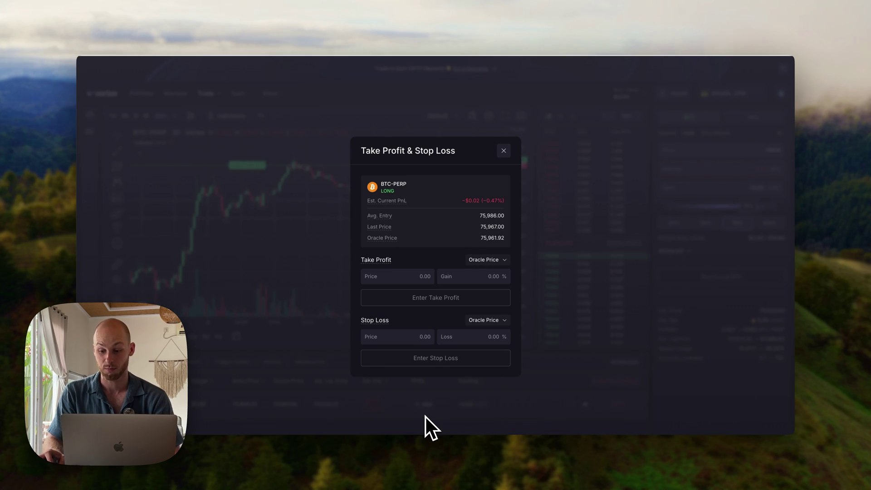
left_click(441, 272)
type("0.5")
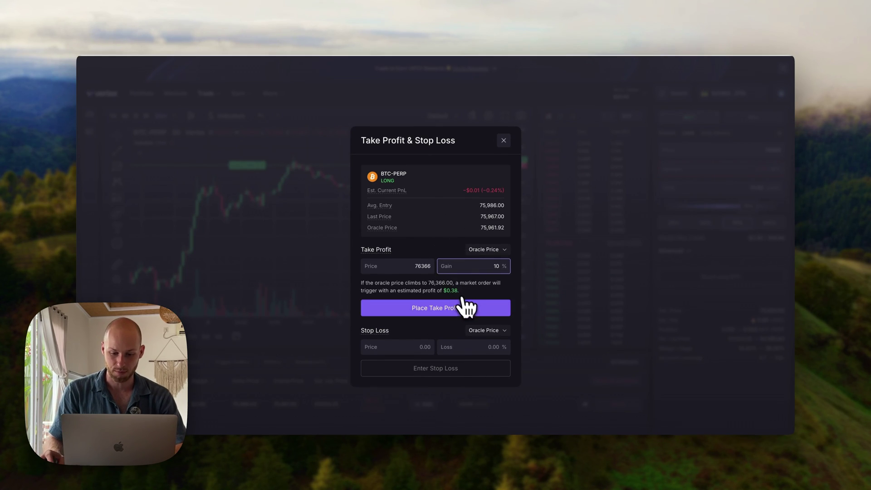
left_click(465, 301)
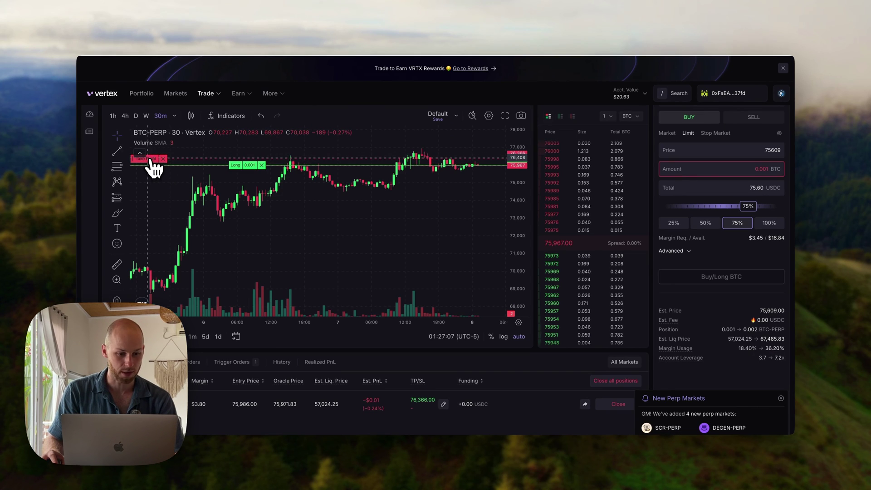
Step: Drag the take profit up to 77,255, then market-close the 0.001 BTC long at 75,977
left_click_drag(151, 161, 151, 149)
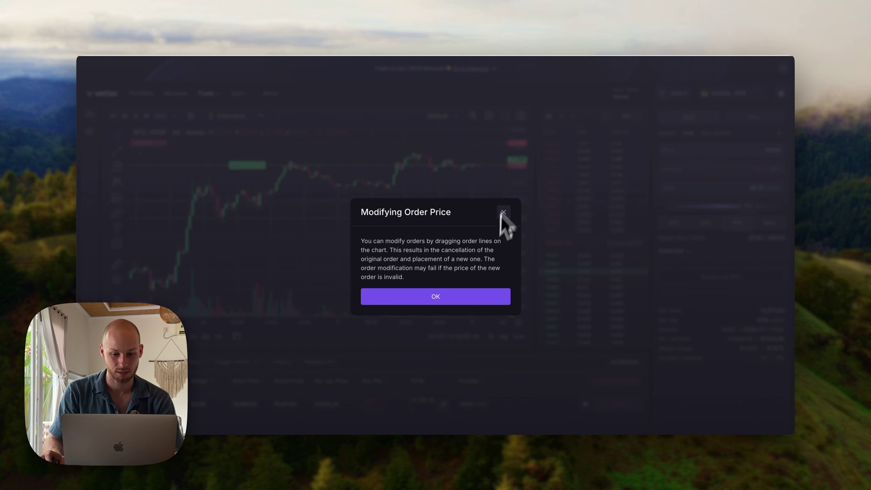
left_click(501, 211)
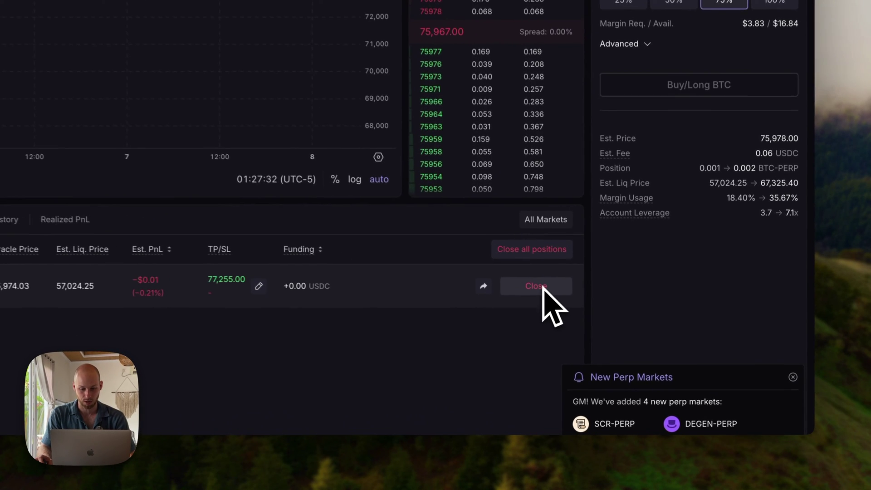
left_click(572, 308)
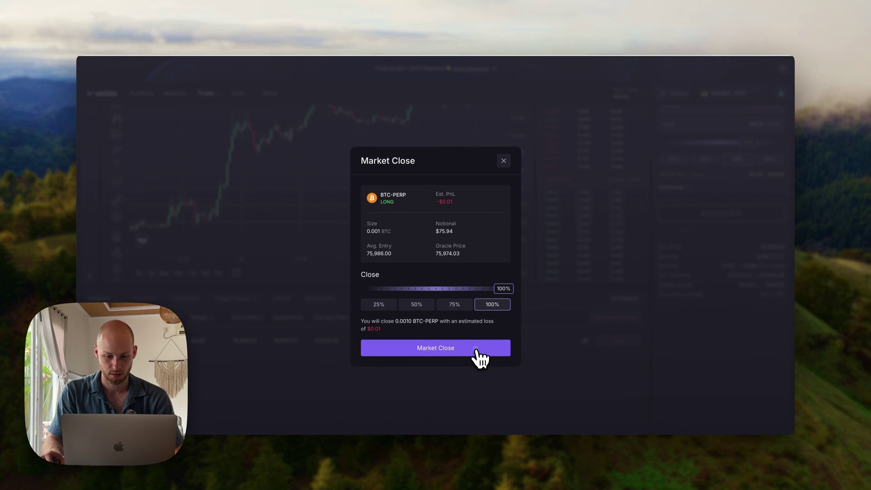
left_click(480, 356)
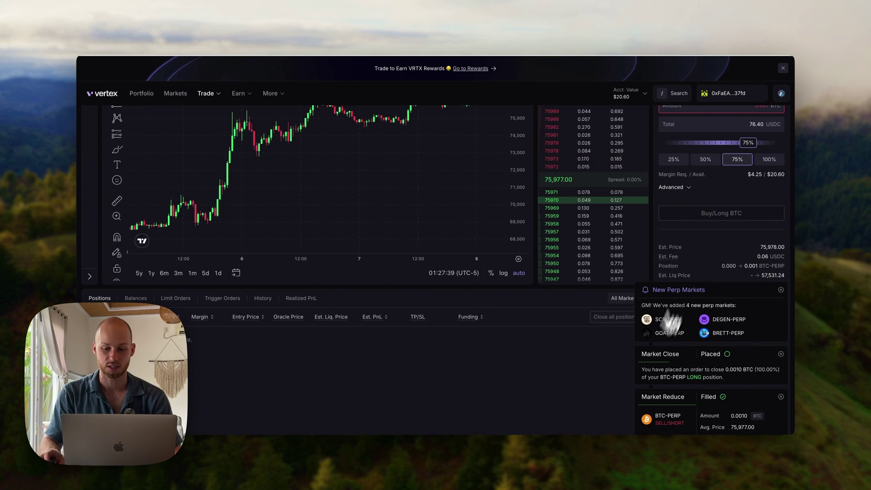
scroll(589, 355, "up", 3)
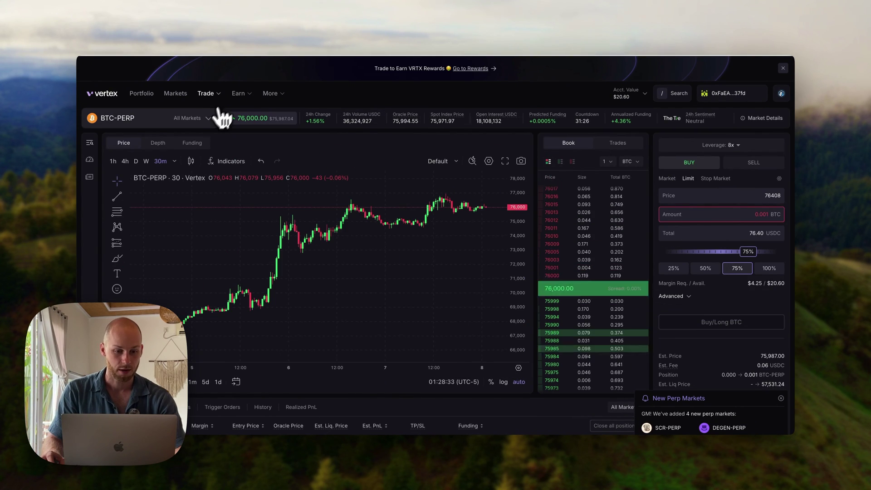
Step: Browse the Earn, More and Trade menus' Perps, Spot and Prediction market listings
left_click(253, 97)
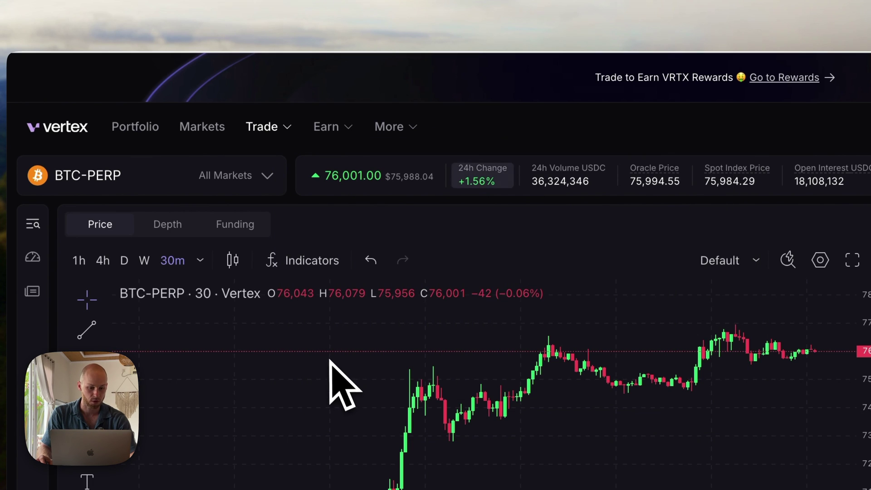
left_click(389, 132)
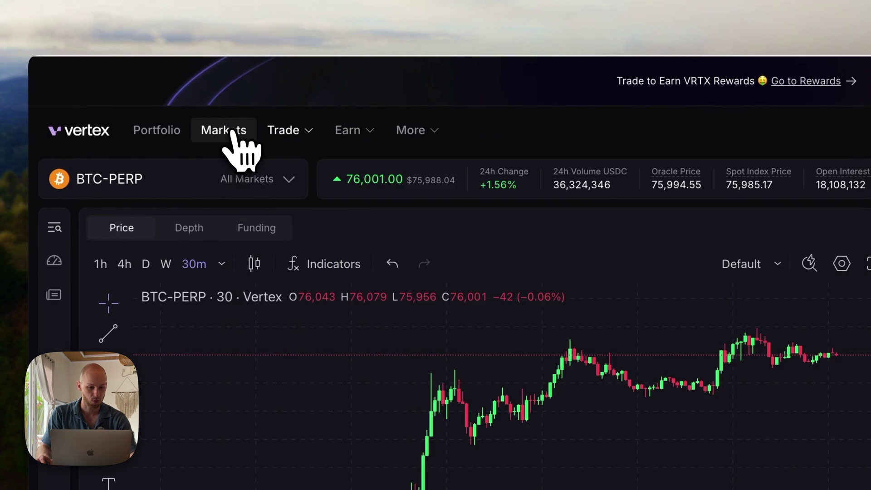
mouse_move(263, 128)
mouse_move(284, 256)
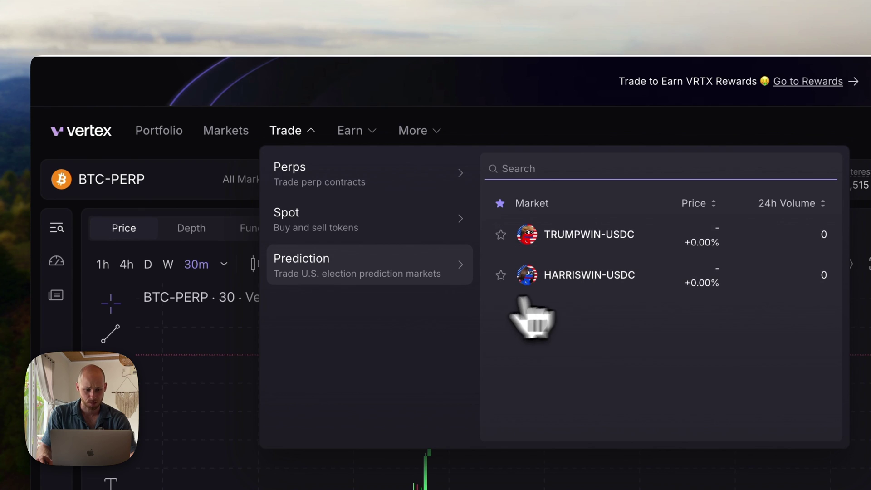
mouse_move(317, 220)
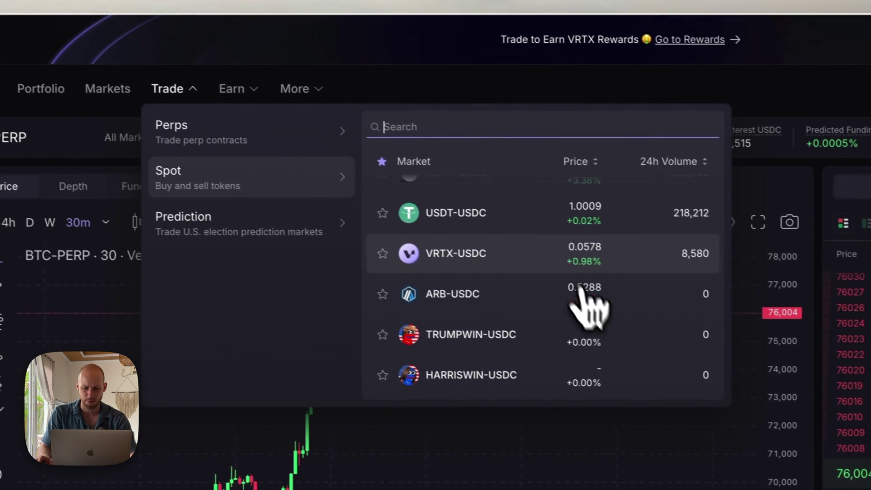
scroll(708, 399, "up", 3)
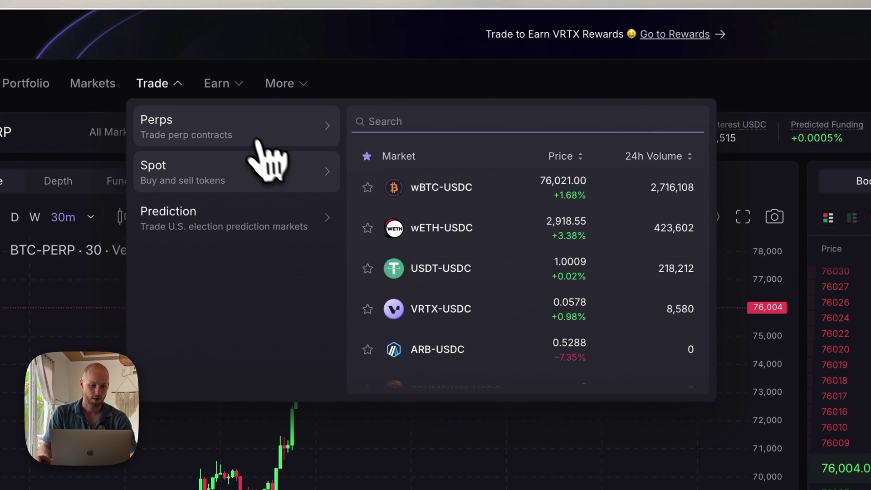
mouse_move(246, 127)
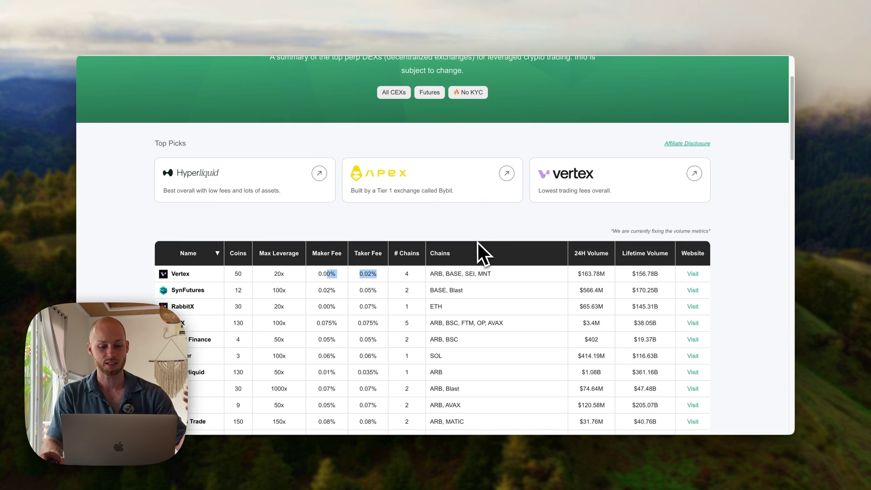
scroll(477, 243, "down", 5)
scroll(475, 251, "up", 1)
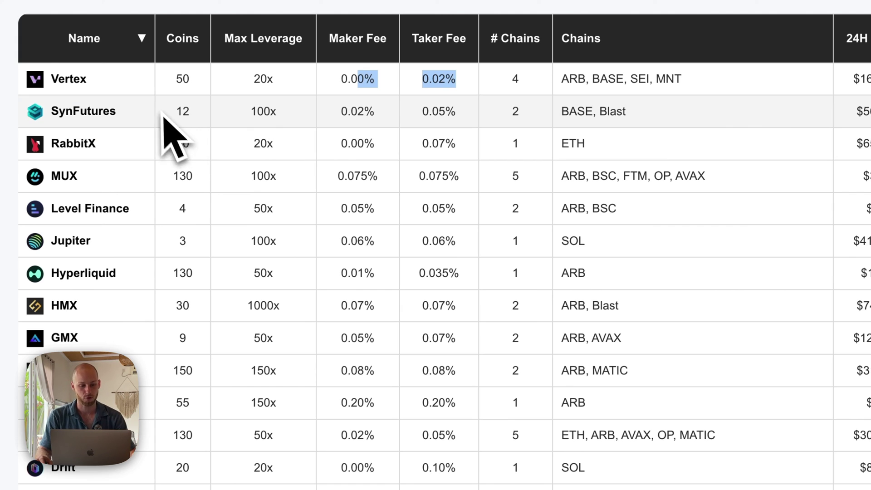
left_click(171, 84)
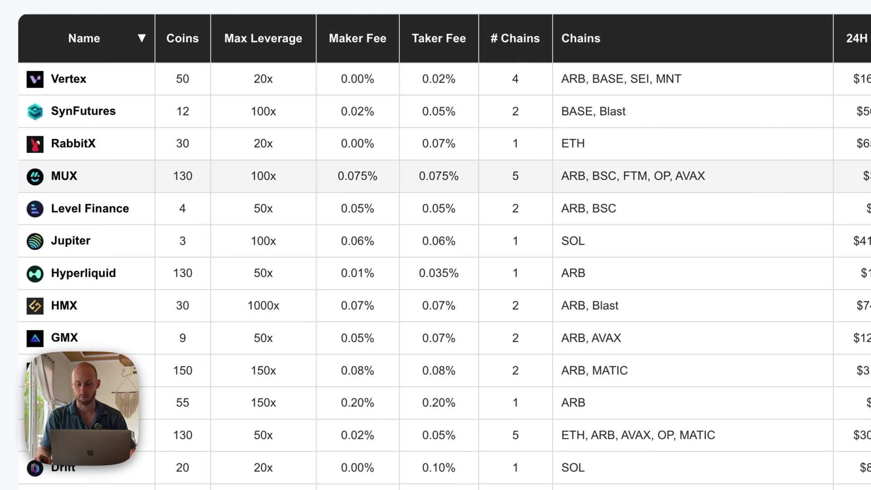